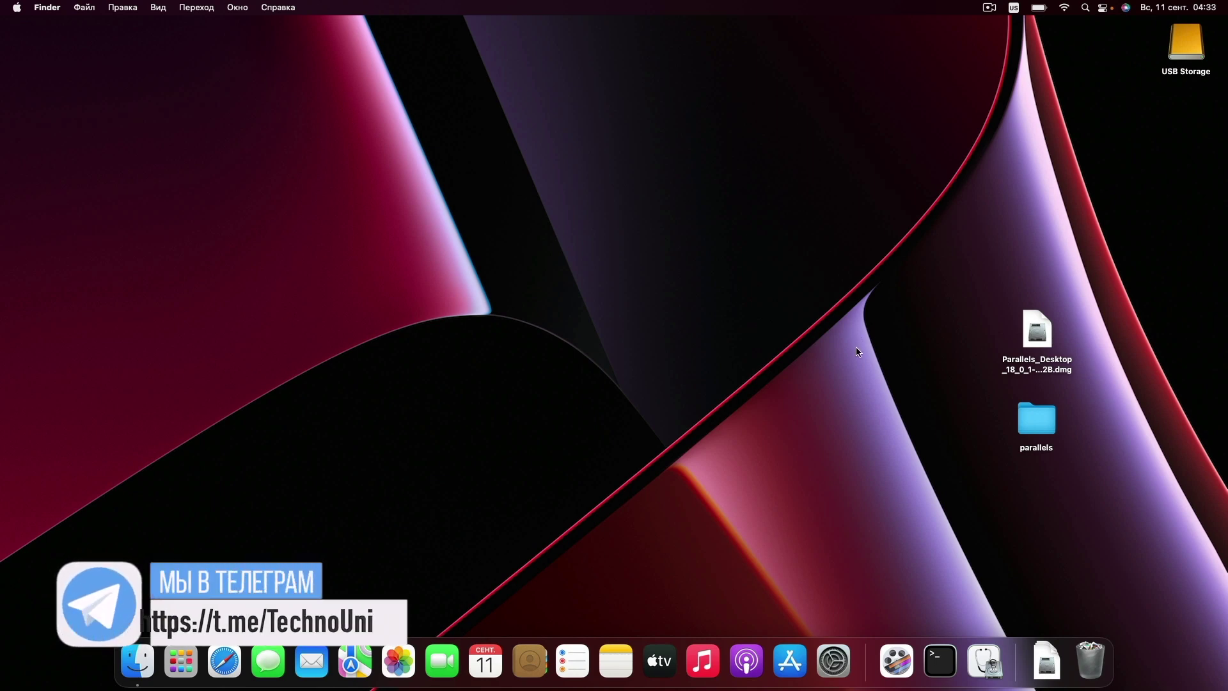
- Select the Parallels_Desktop_18 .dmg installer on the Finder desktop
{"action": "left_click", "coordinate": [1040, 345]}
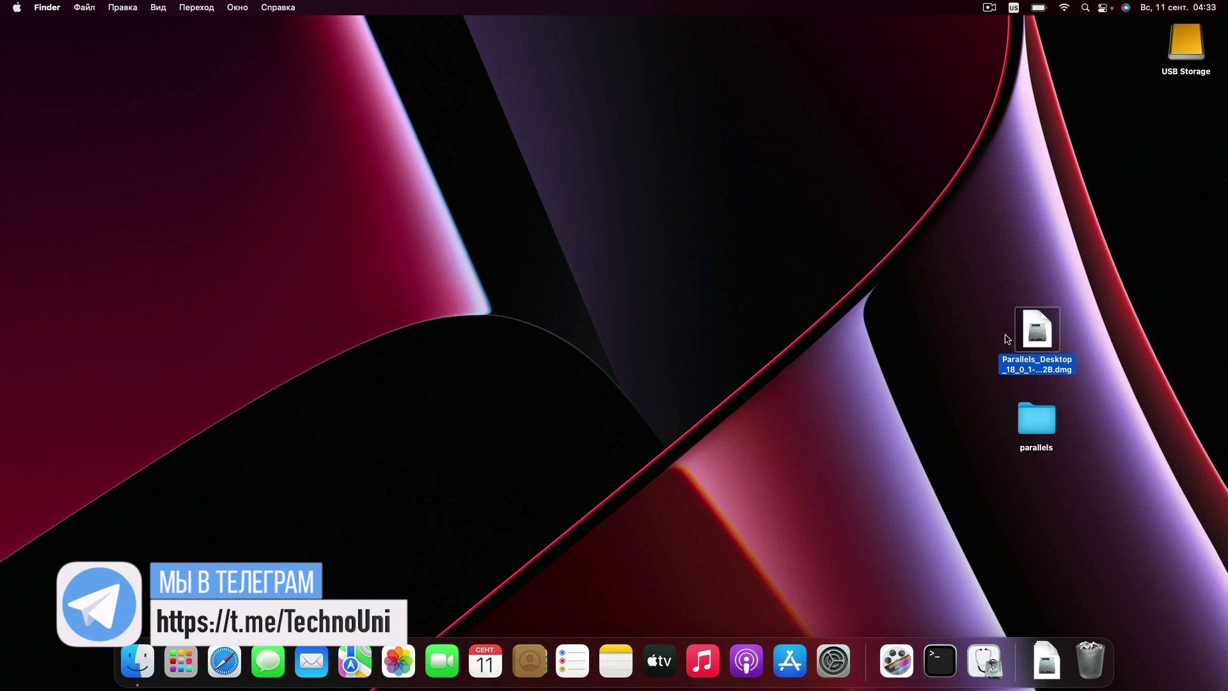
- Open the Parallels Desktop 18 disk image, launch its installer and accept the licence
{"action": "double_click", "coordinate": [1008, 340]}
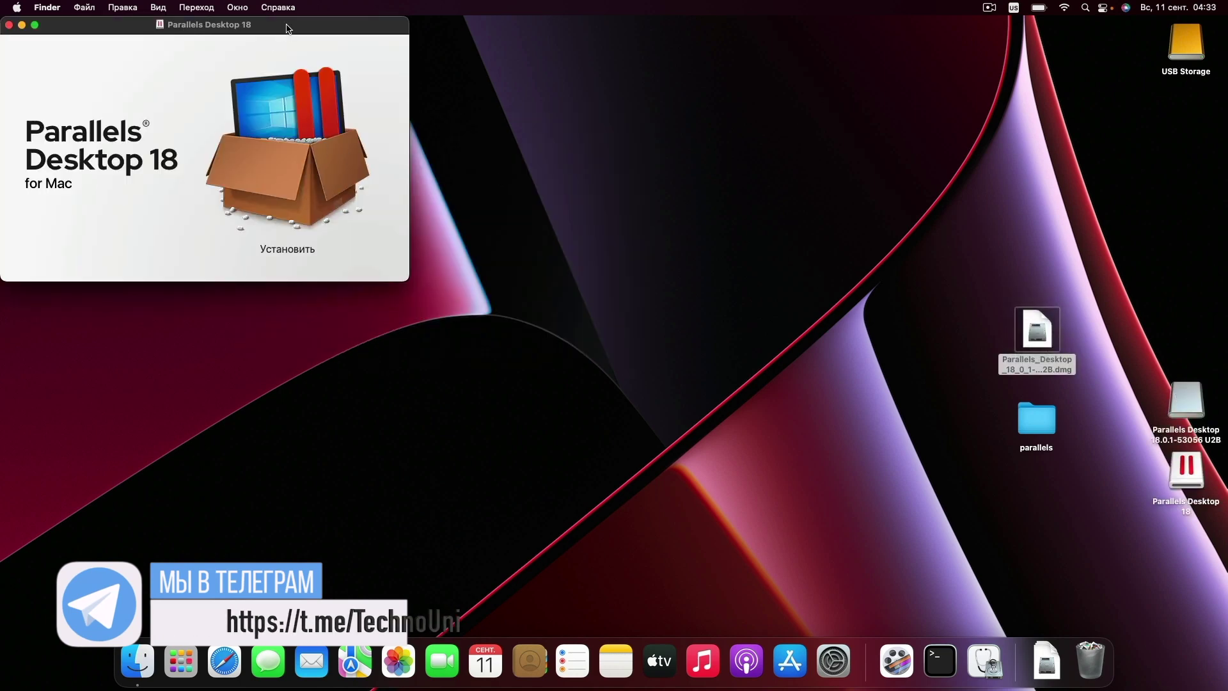
{"action": "left_click_drag", "start_coordinate": [290, 29], "coordinate": [544, 163]}
{"action": "double_click", "coordinate": [542, 294]}
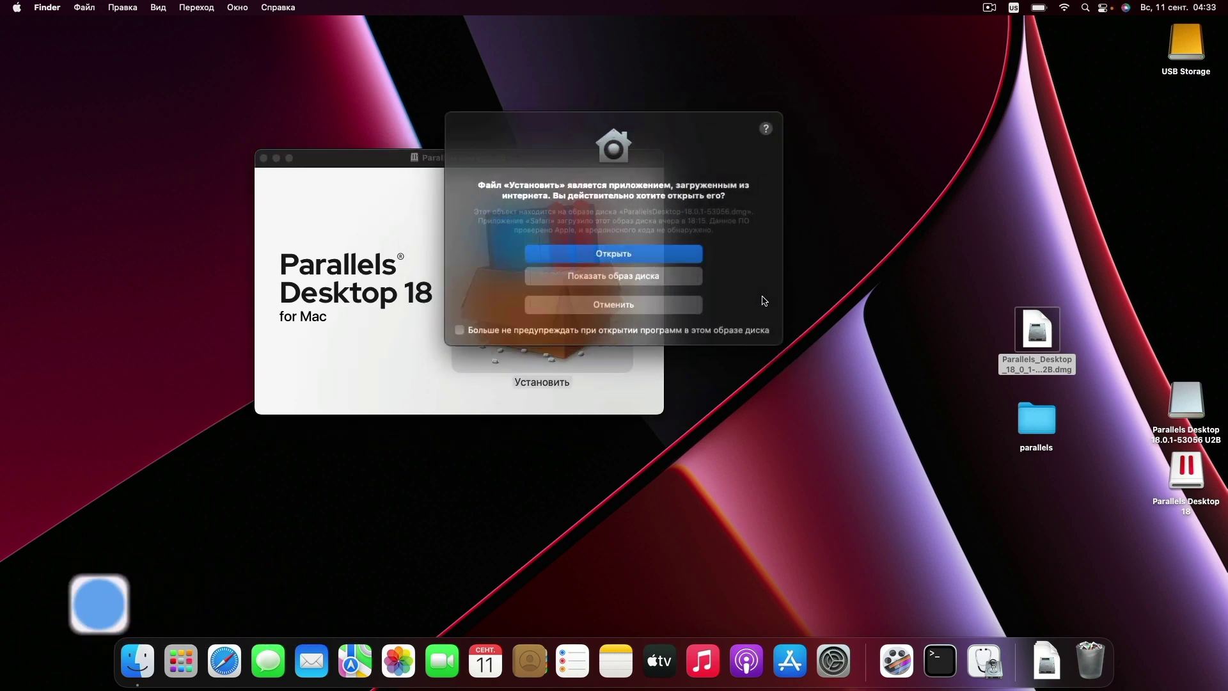
{"action": "left_click", "coordinate": [656, 256]}
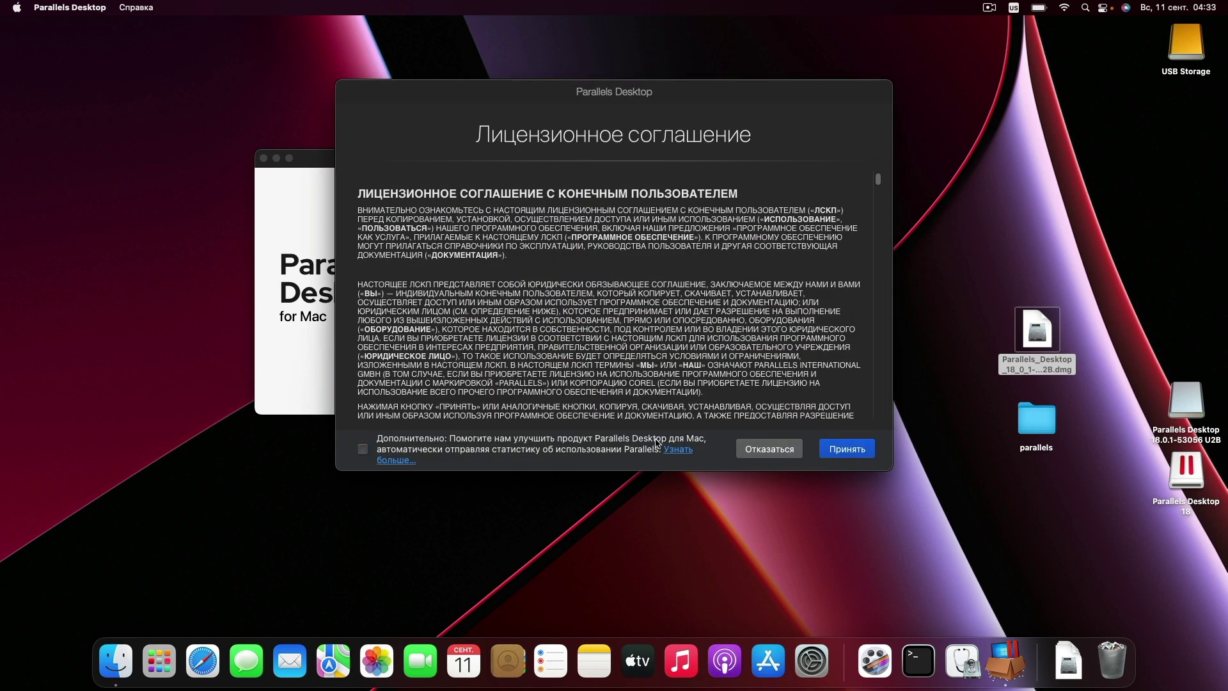
{"action": "left_click", "coordinate": [846, 453]}
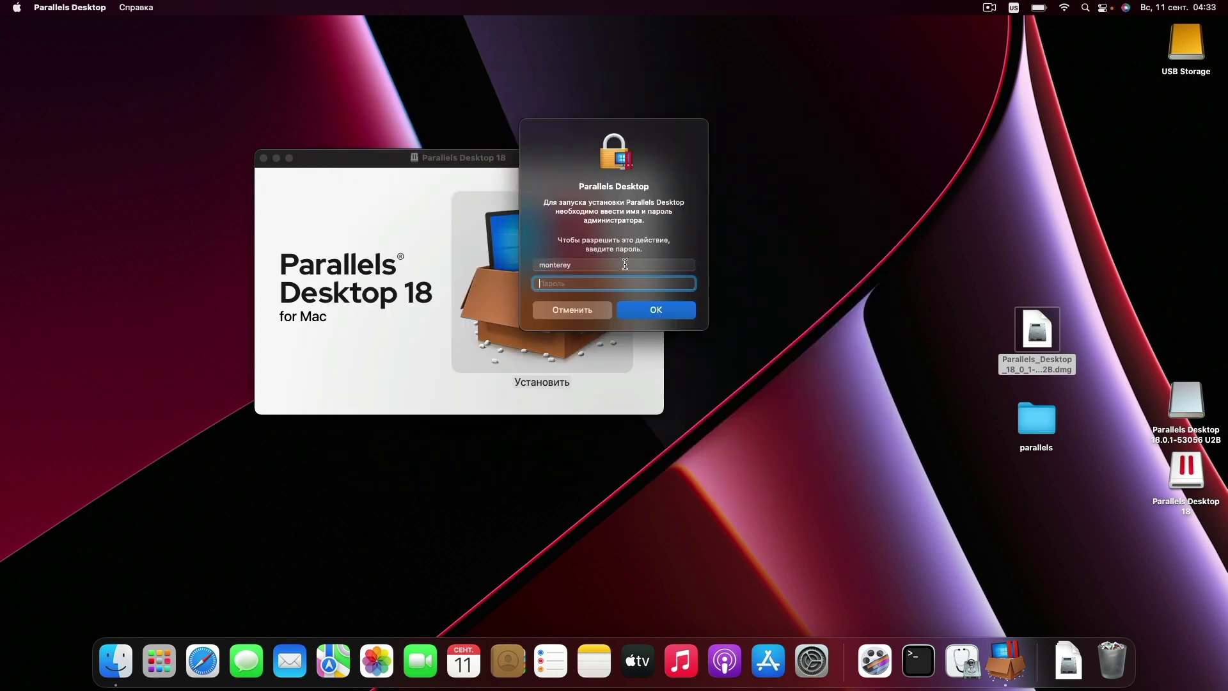
- Authorize with the administrator password and grant Desktop, Documents and Downloads folder access
{"action": "type", "text": "•"}
{"action": "key", "text": "Return"}
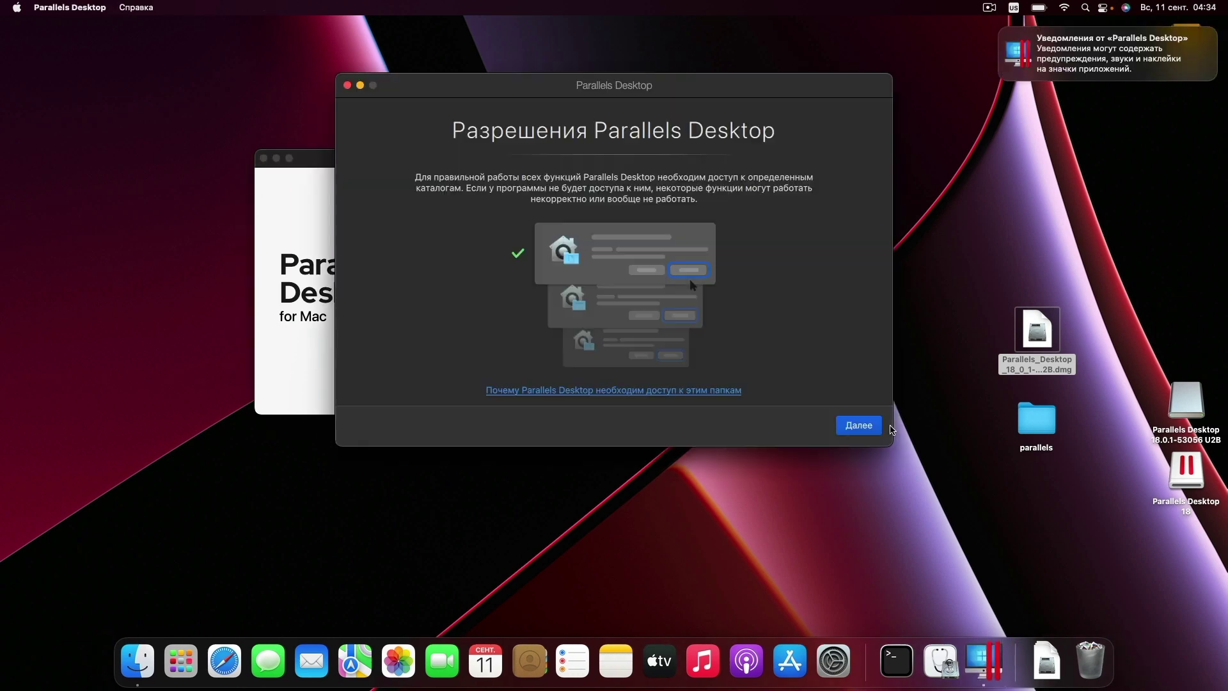
{"action": "left_click", "coordinate": [688, 293]}
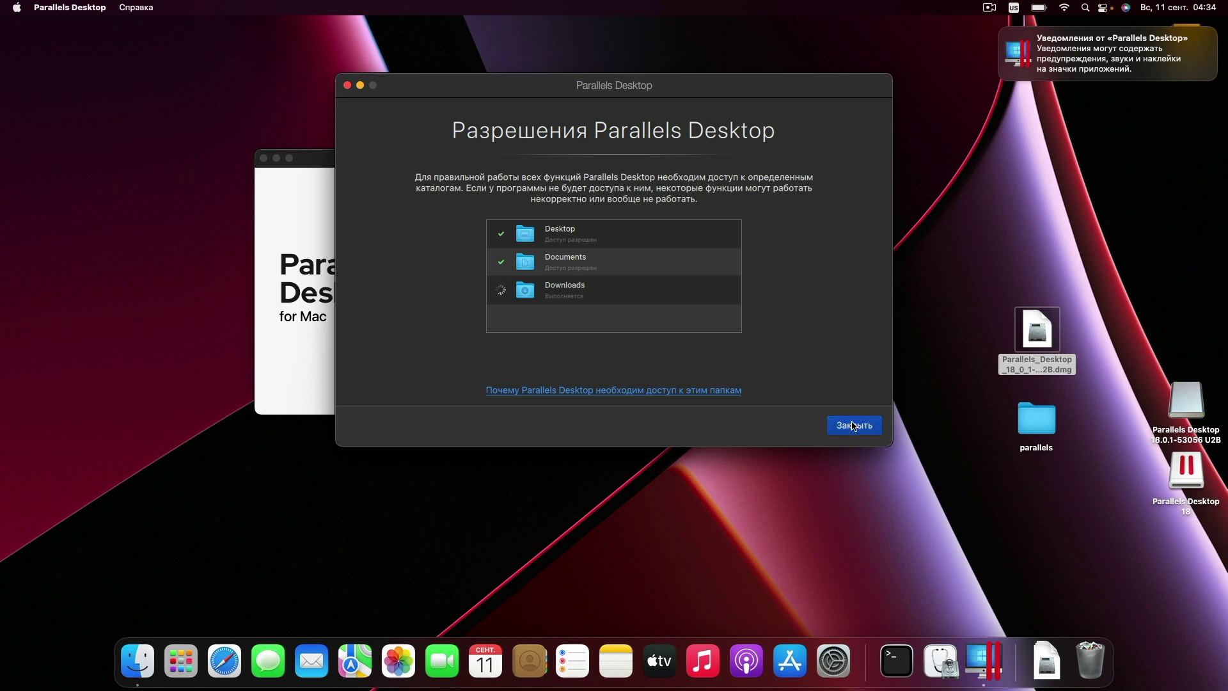
{"action": "left_click", "coordinate": [865, 421]}
{"action": "right_click", "coordinate": [993, 652]}
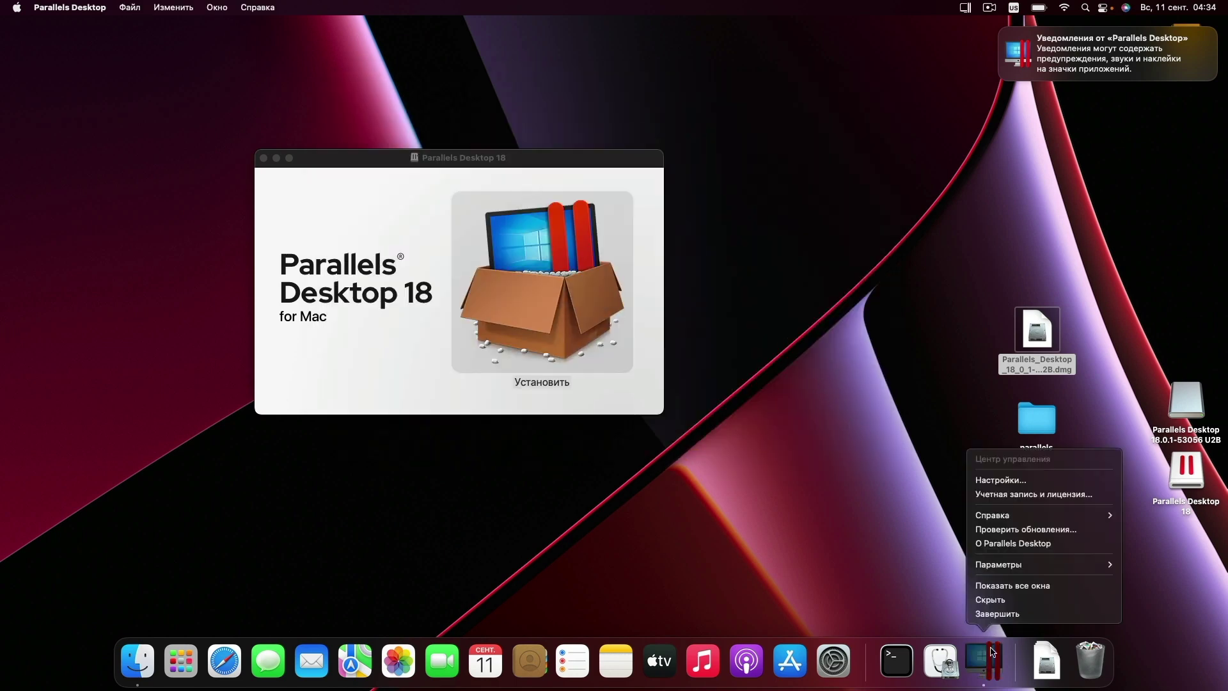
- Quit Parallels Desktop and open install.sh from the desktop parallels folder
{"action": "left_click", "coordinate": [999, 614]}
{"action": "double_click", "coordinate": [1036, 419]}
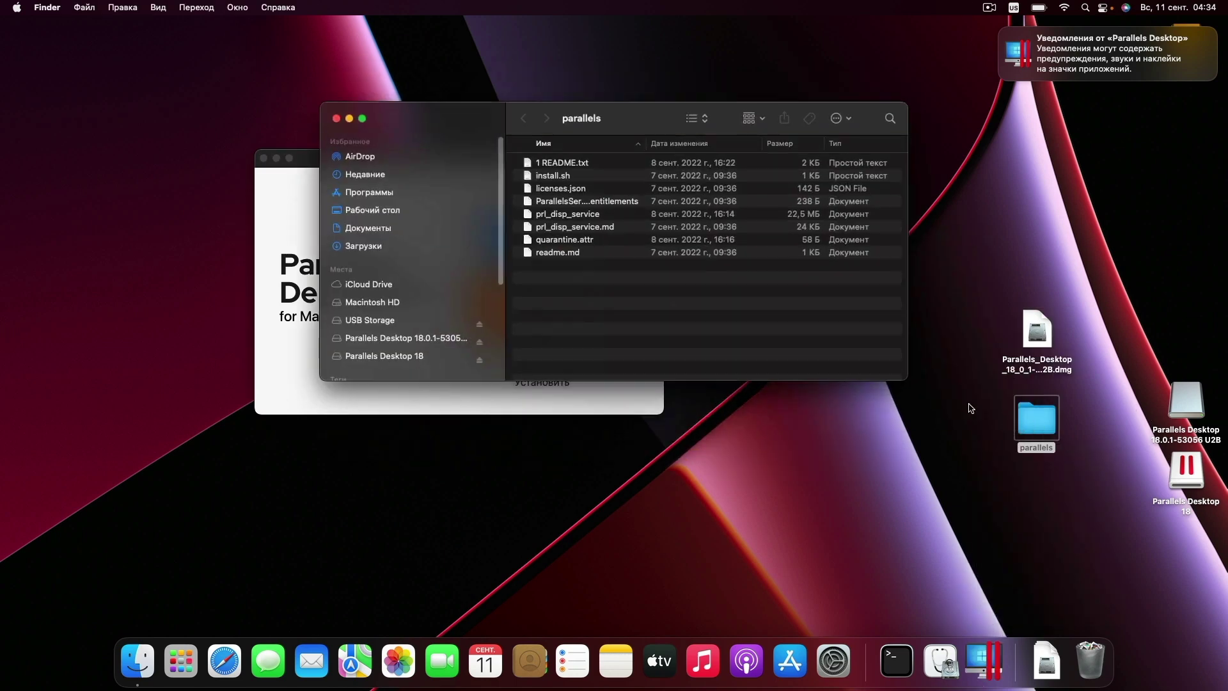
{"action": "left_click", "coordinate": [571, 177]}
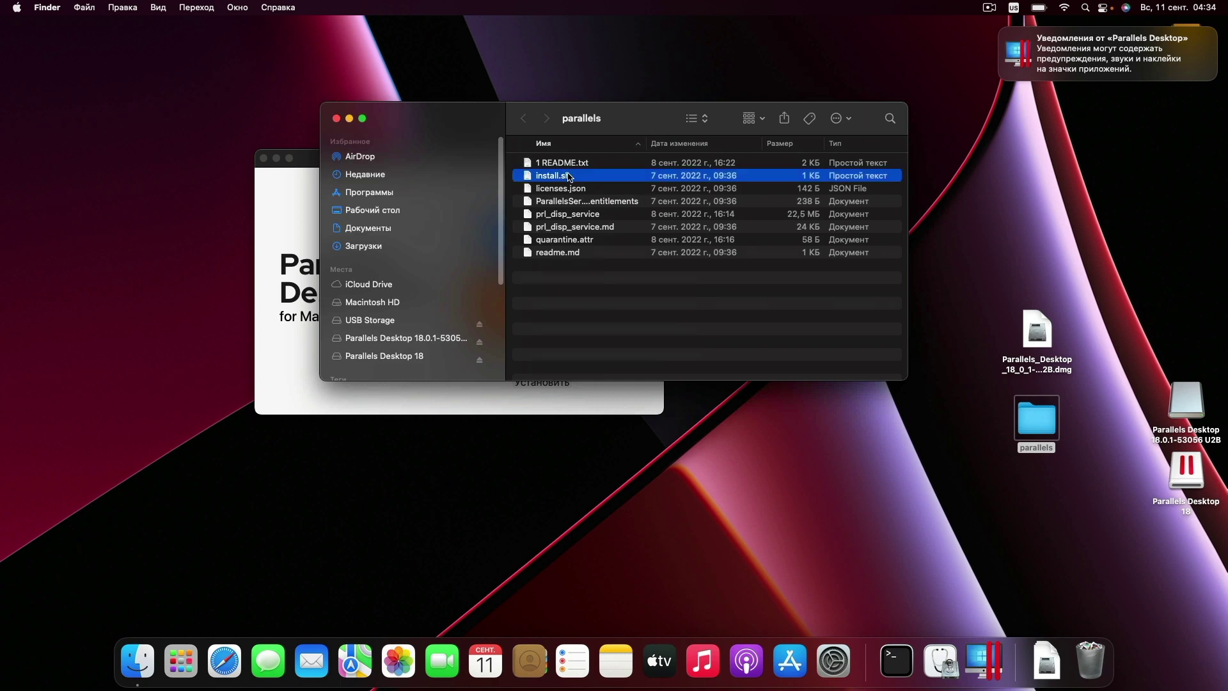
{"action": "right_click", "coordinate": [575, 182]}
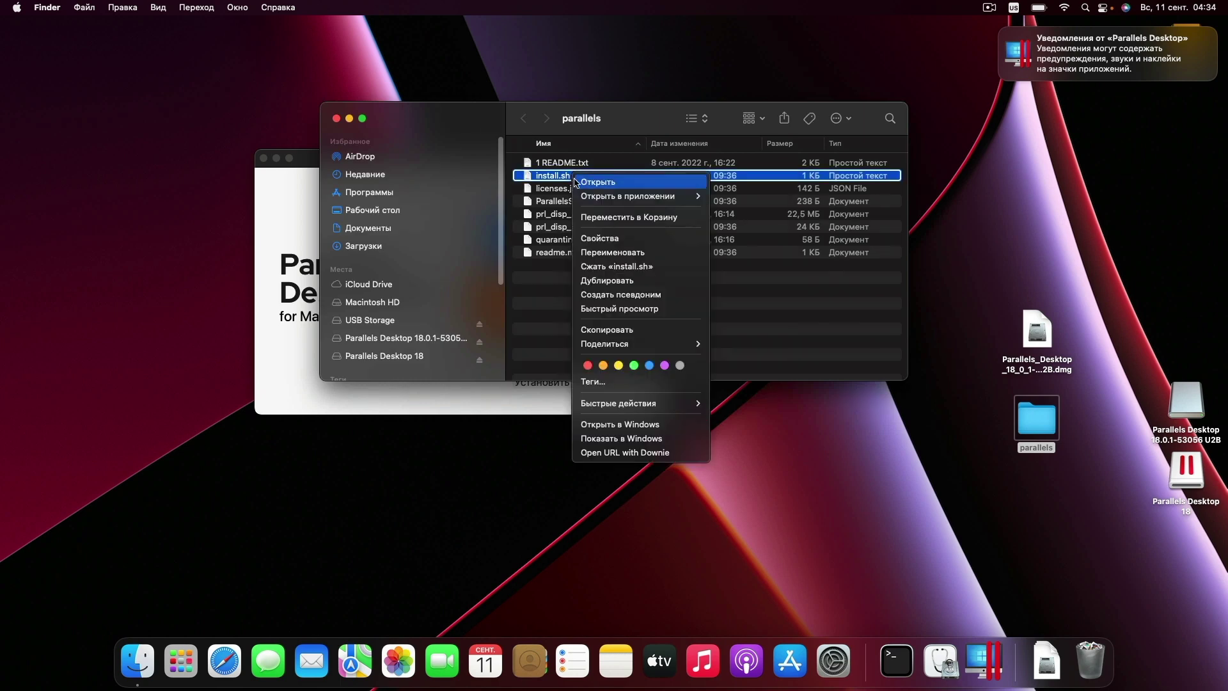
{"action": "left_click", "coordinate": [587, 184]}
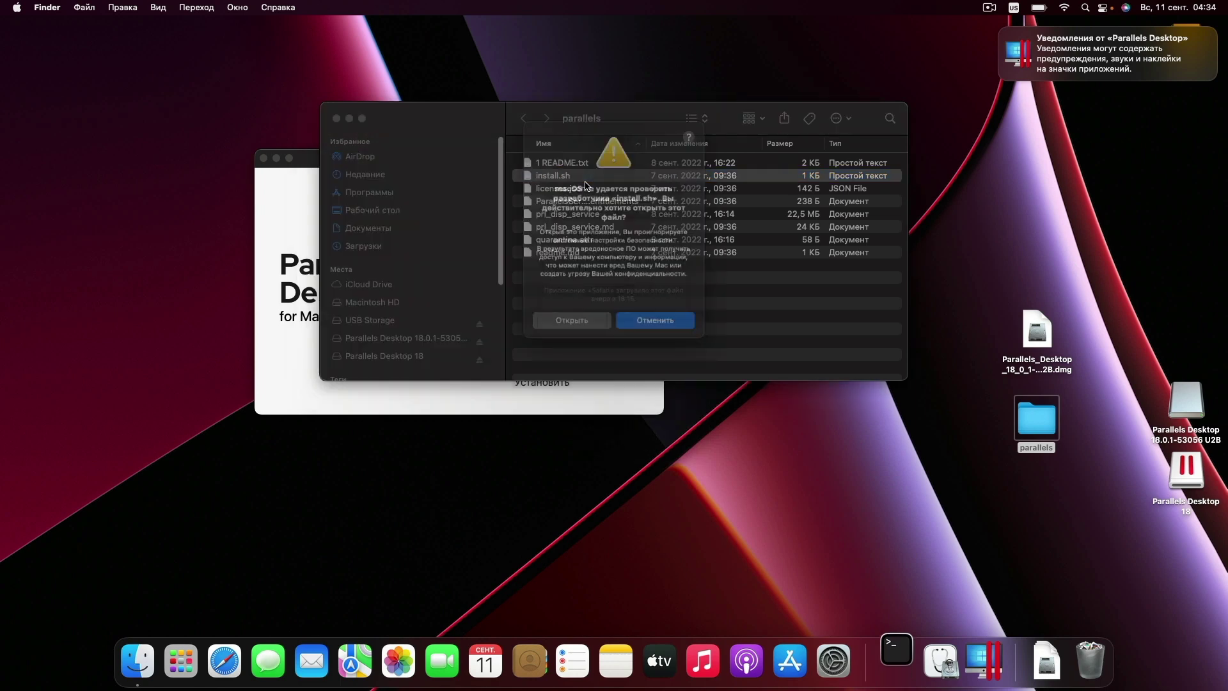
- Confirm running install.sh and authorize it in Terminal until the script finishes
{"action": "left_click", "coordinate": [564, 327]}
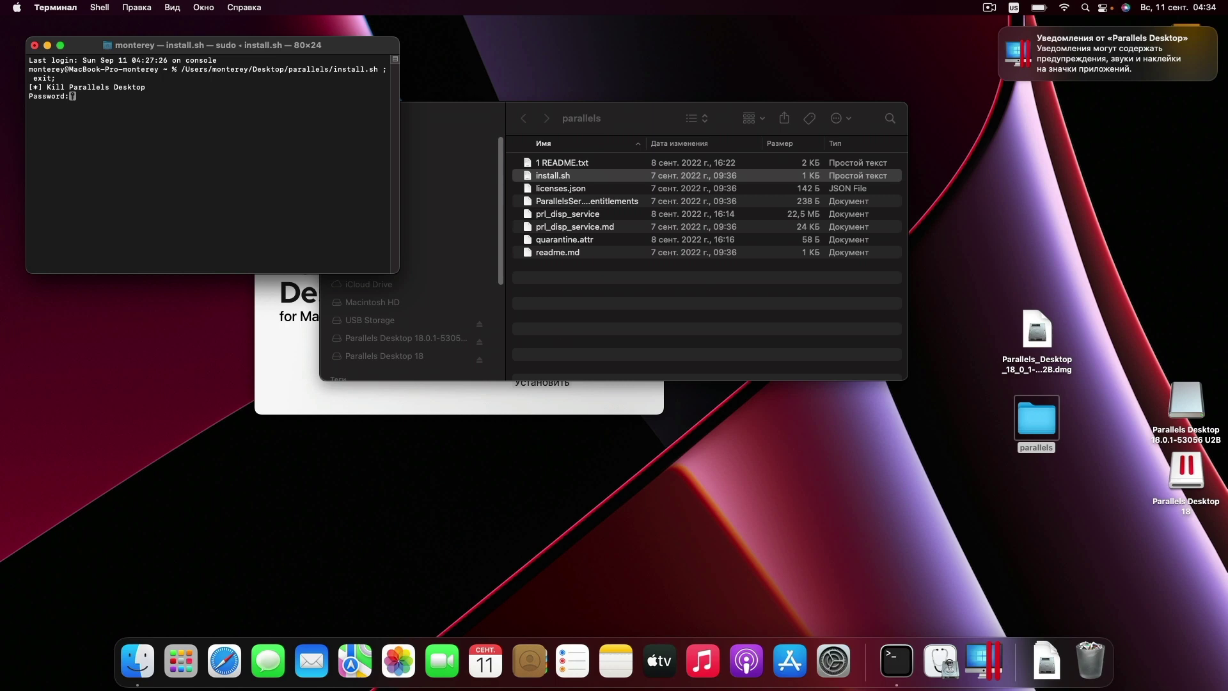
{"action": "key", "text": "Return"}
{"action": "left_click", "coordinate": [691, 245]}
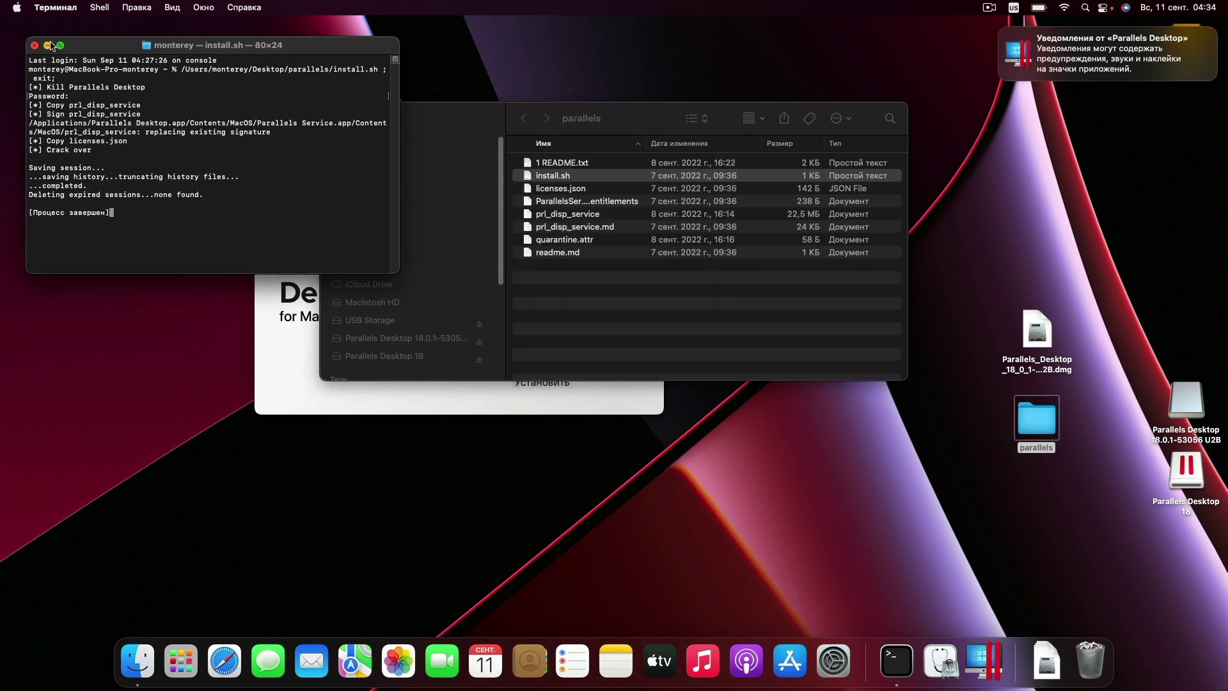
{"action": "key", "text": "super+m"}
{"action": "left_click", "coordinate": [1063, 670]}
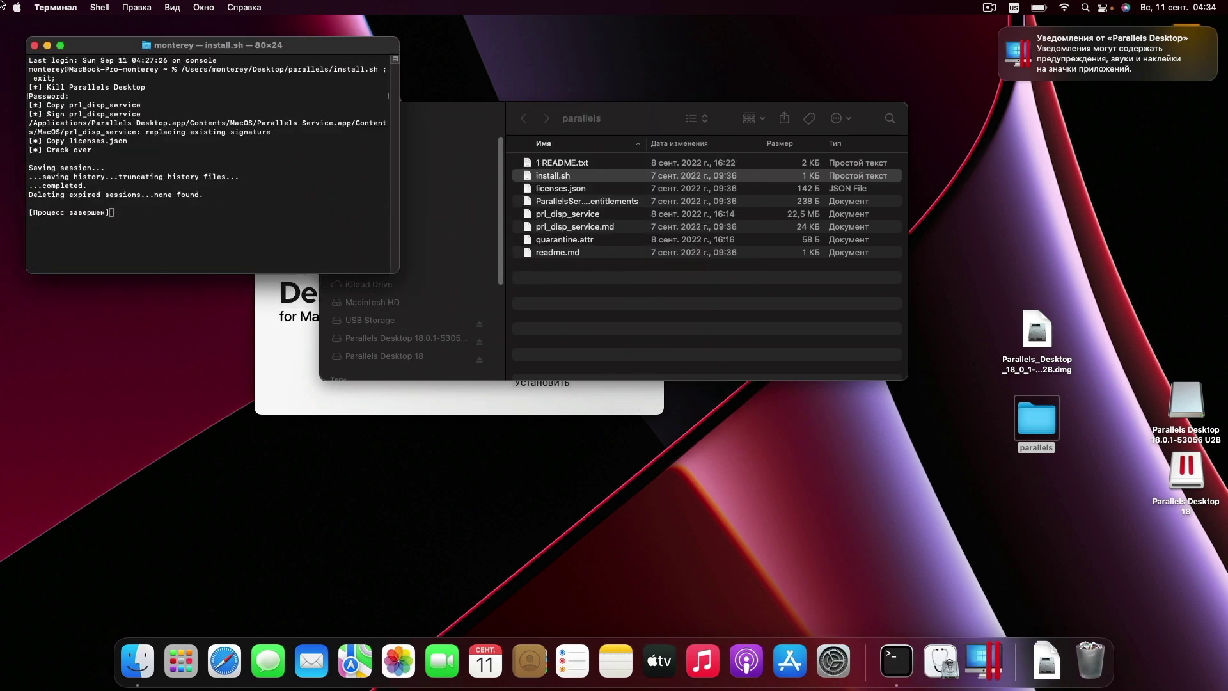
- Choose the Windows 11 Pro edition in Parallels Desktop and start its download and installation
{"action": "left_click", "coordinate": [35, 46]}
{"action": "left_click", "coordinate": [984, 661]}
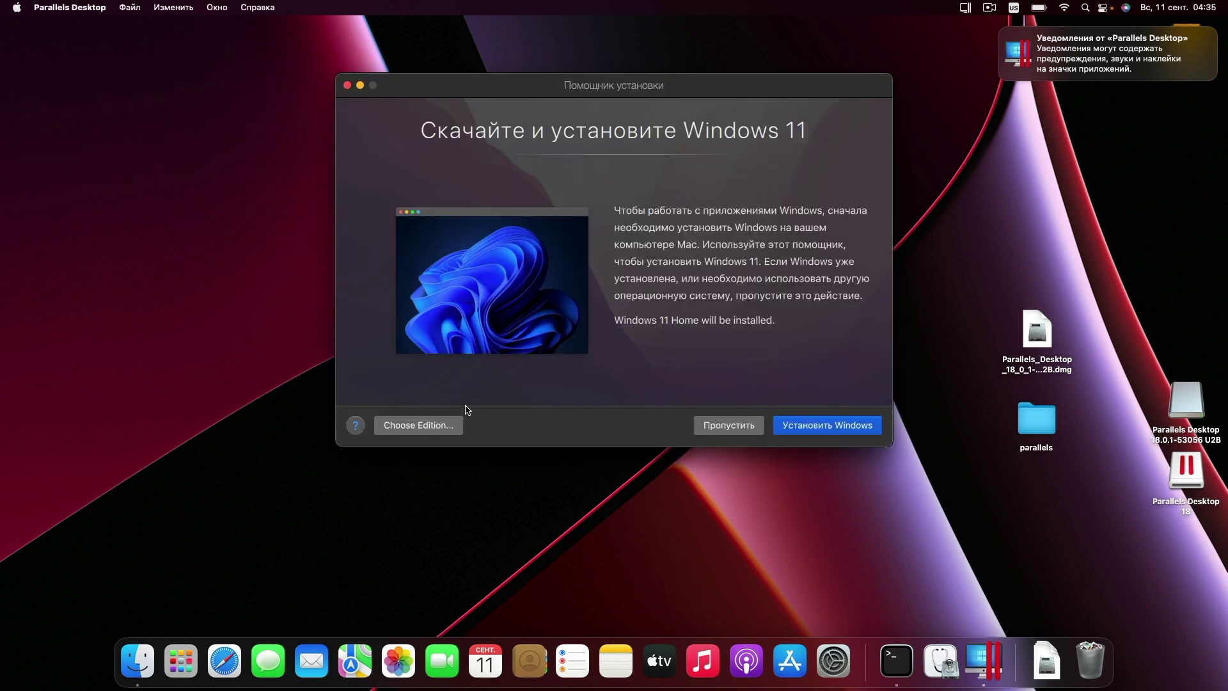
{"action": "left_click", "coordinate": [414, 434]}
{"action": "left_click", "coordinate": [598, 272]}
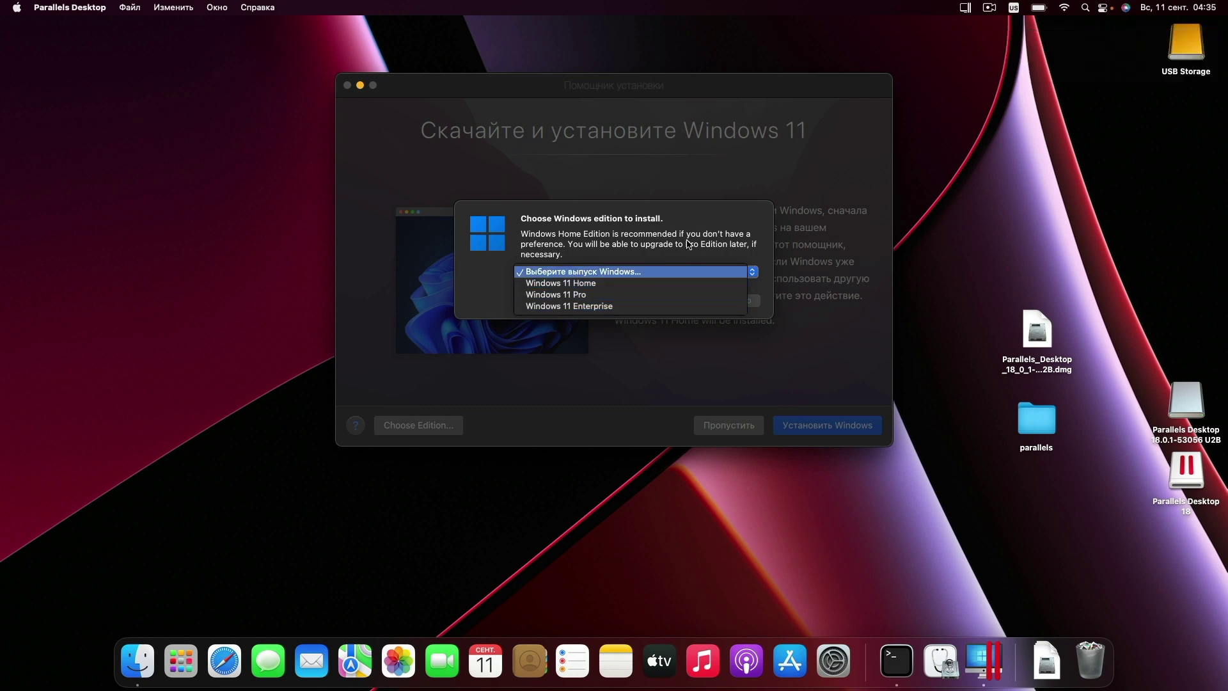
{"action": "left_click", "coordinate": [539, 296]}
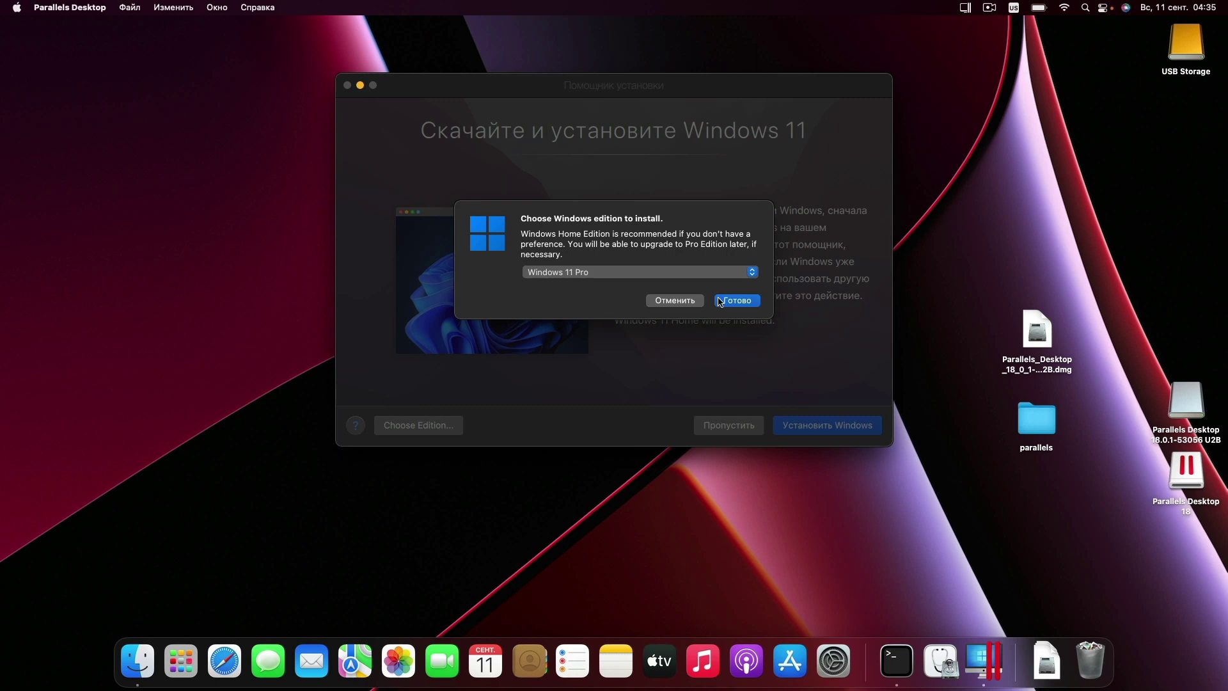
{"action": "left_click", "coordinate": [722, 302]}
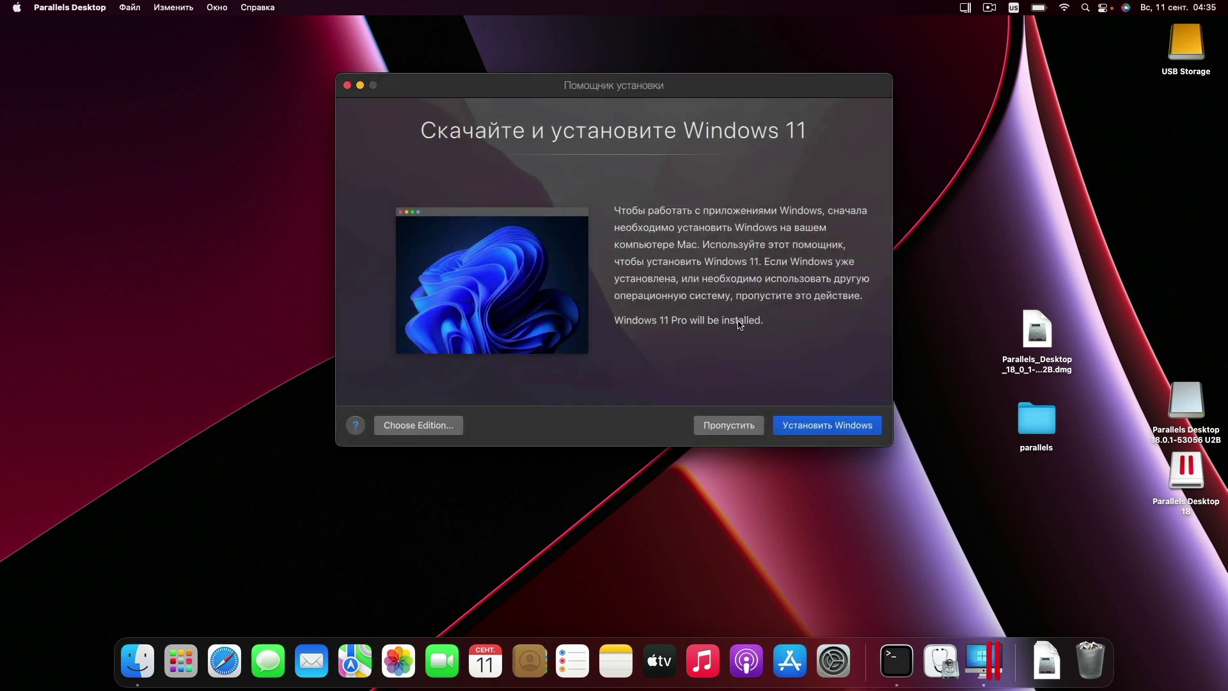
{"action": "left_click", "coordinate": [836, 425]}
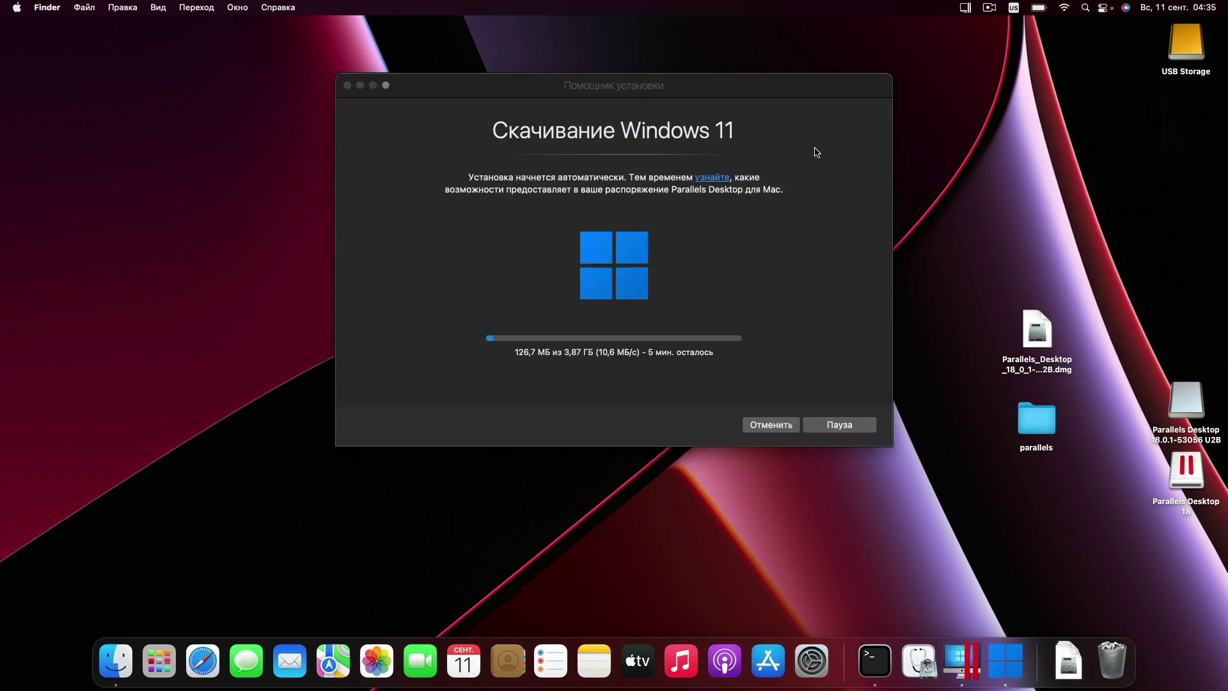
{"action": "left_click", "coordinate": [17, 8]}
{"action": "left_click", "coordinate": [45, 23]}
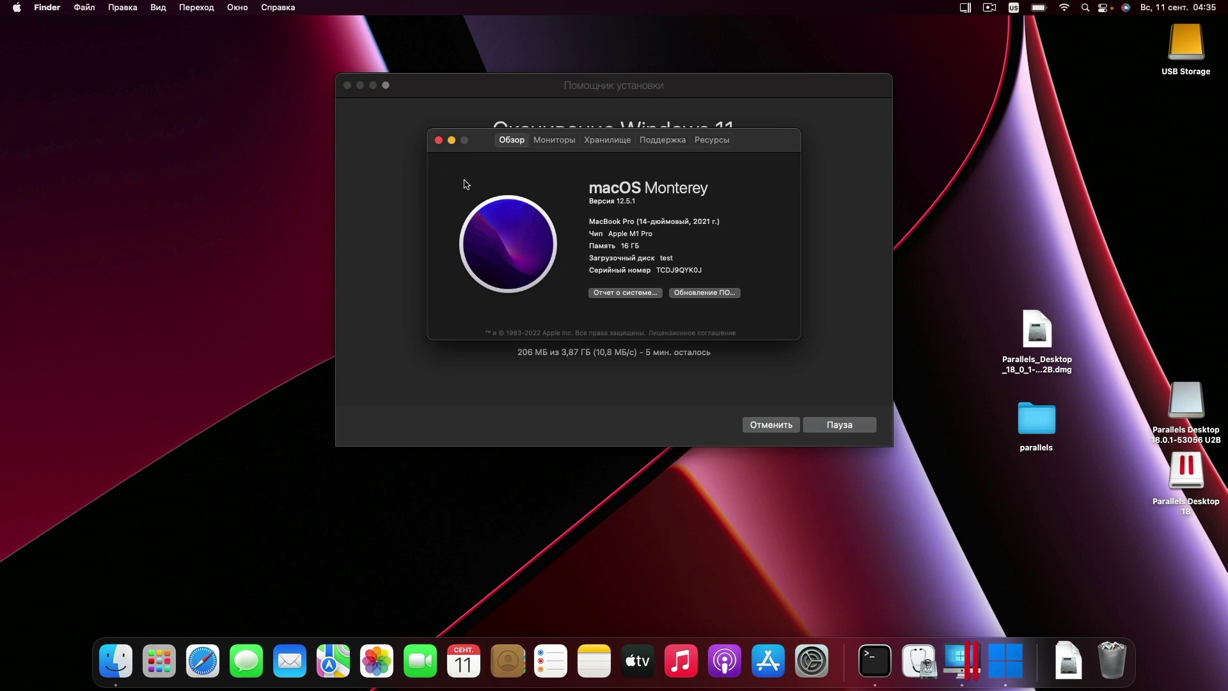
{"action": "left_click", "coordinate": [439, 140]}
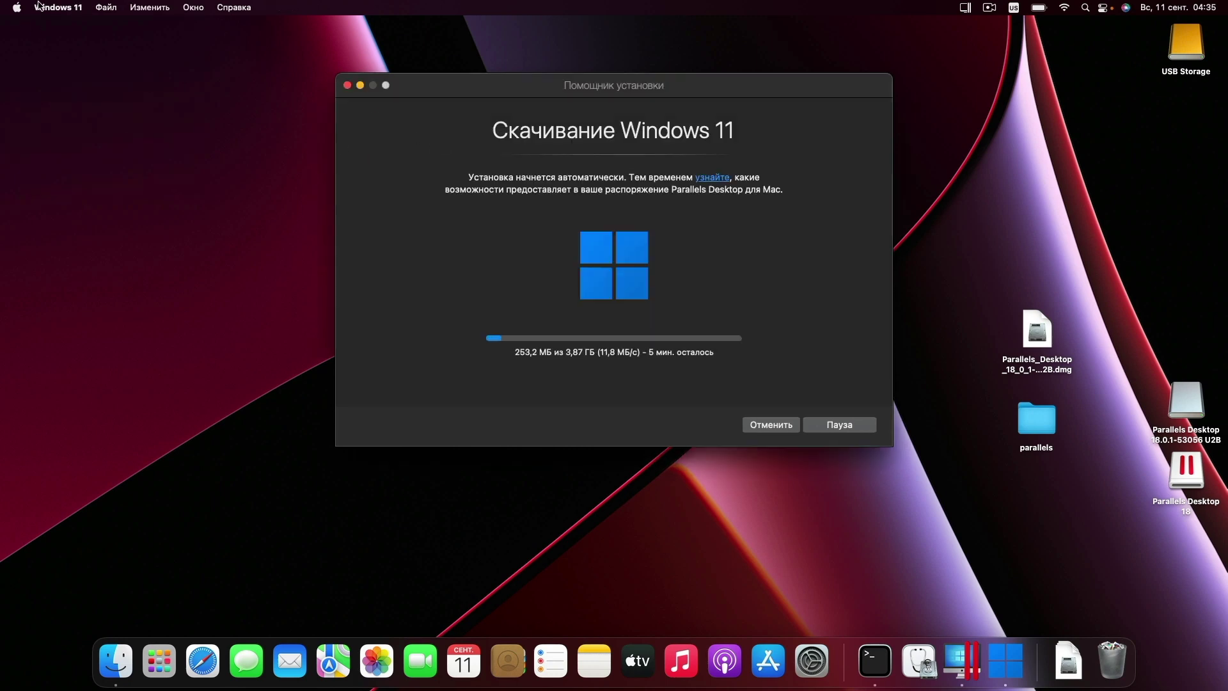
{"action": "left_click", "coordinate": [80, 8]}
{"action": "left_click", "coordinate": [966, 8]}
{"action": "left_click", "coordinate": [992, 68]}
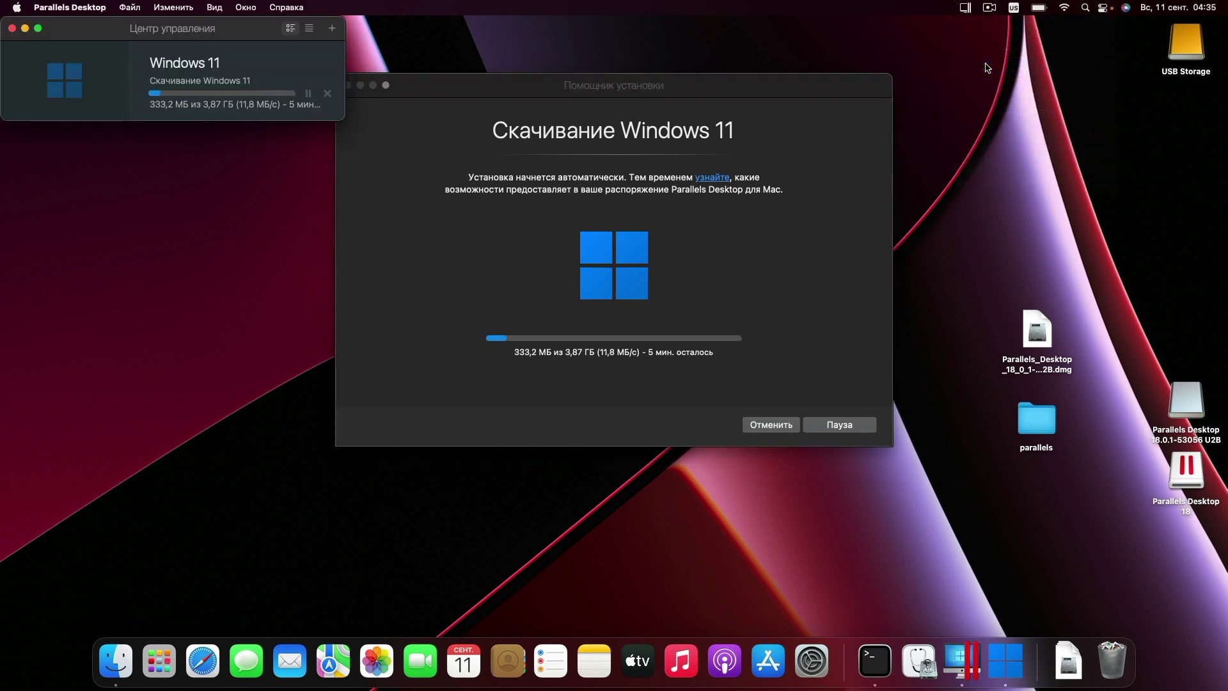
{"action": "left_click", "coordinate": [69, 7]}
{"action": "left_click", "coordinate": [77, 28]}
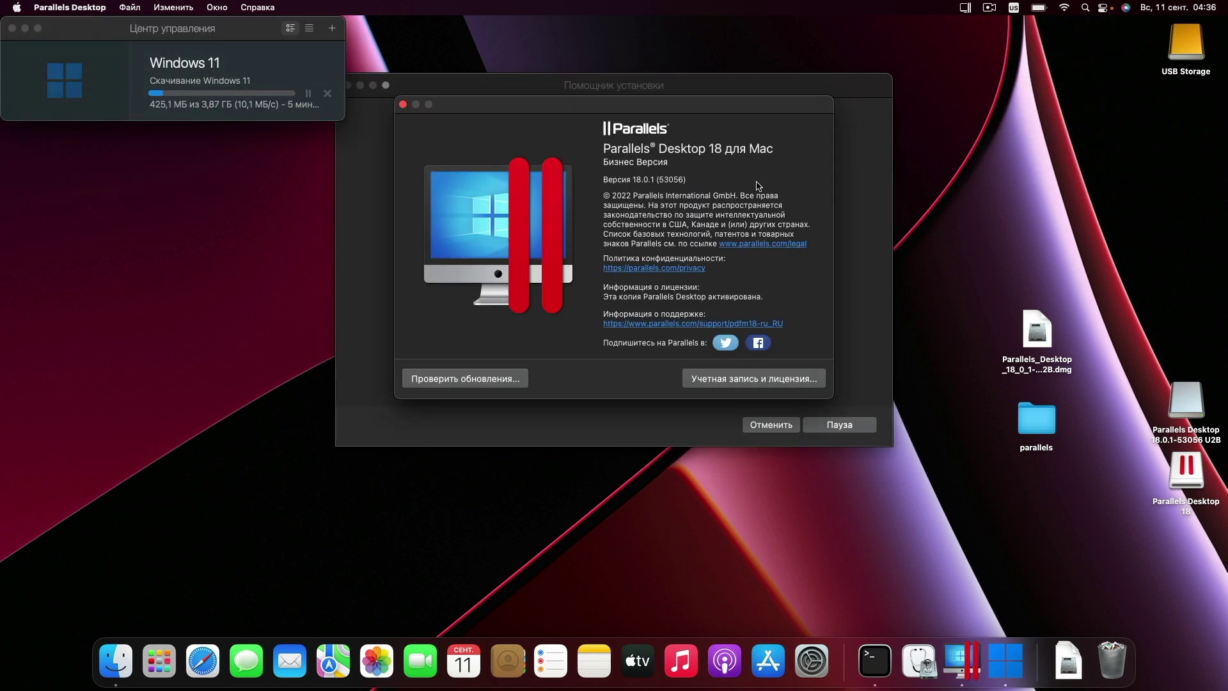
{"action": "key", "text": "Return"}
{"action": "left_click", "coordinate": [404, 105]}
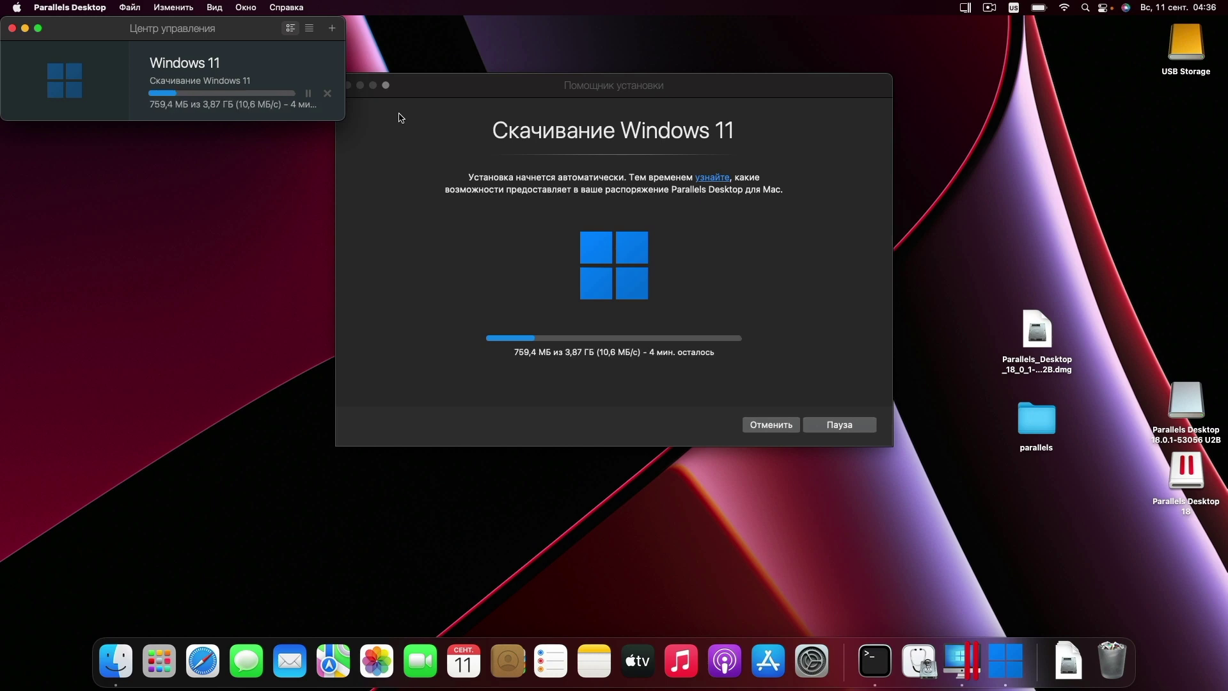
- Search Yandex in Safari for 'parallels desktop' and reload the parallels.com product page
{"action": "left_click", "coordinate": [202, 661]}
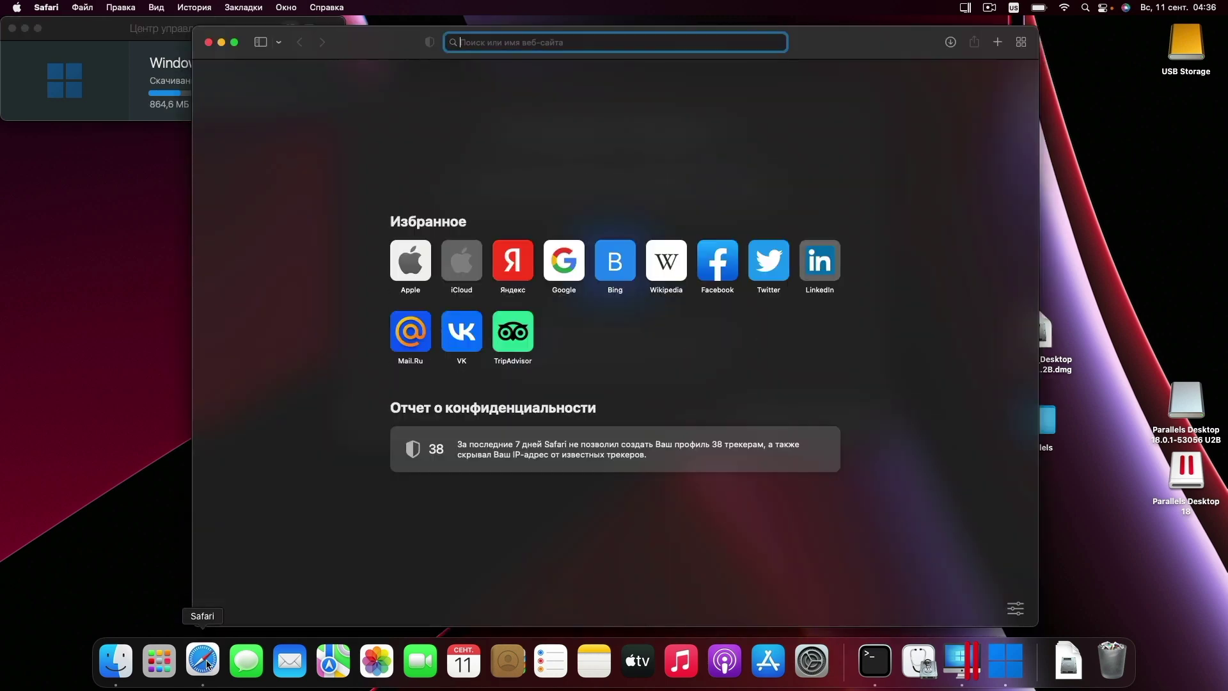
{"action": "left_click", "coordinate": [521, 258]}
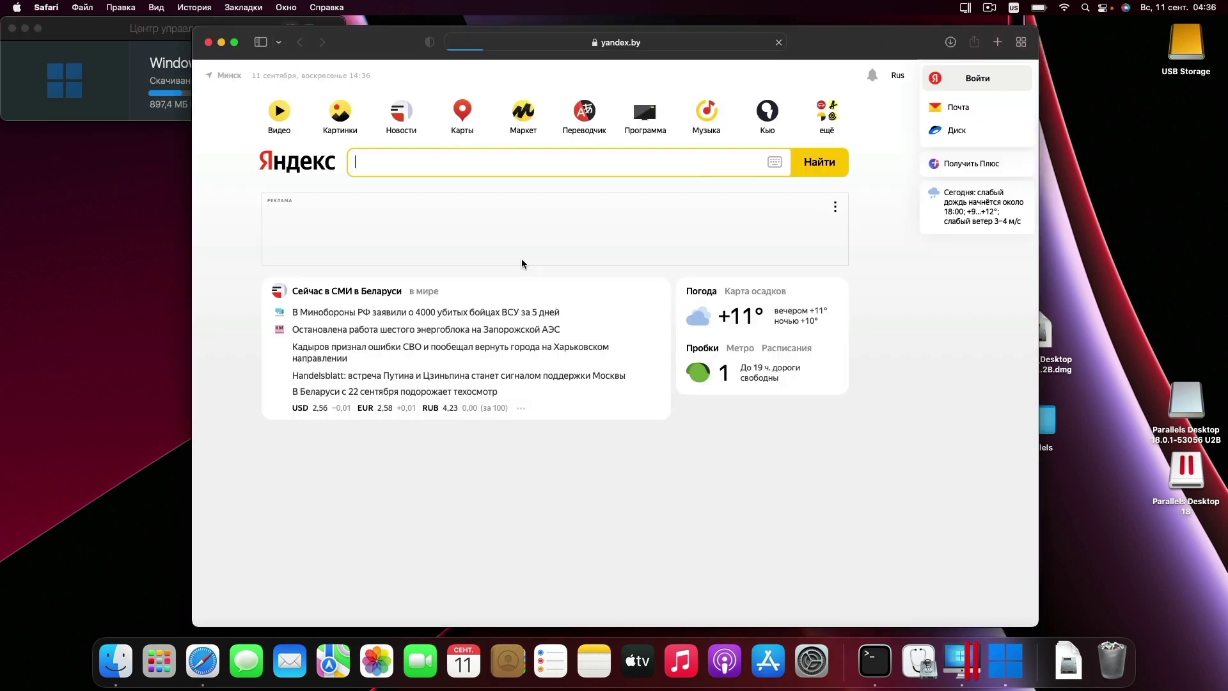
{"action": "type", "text": "pa"}
{"action": "left_click", "coordinate": [393, 214]}
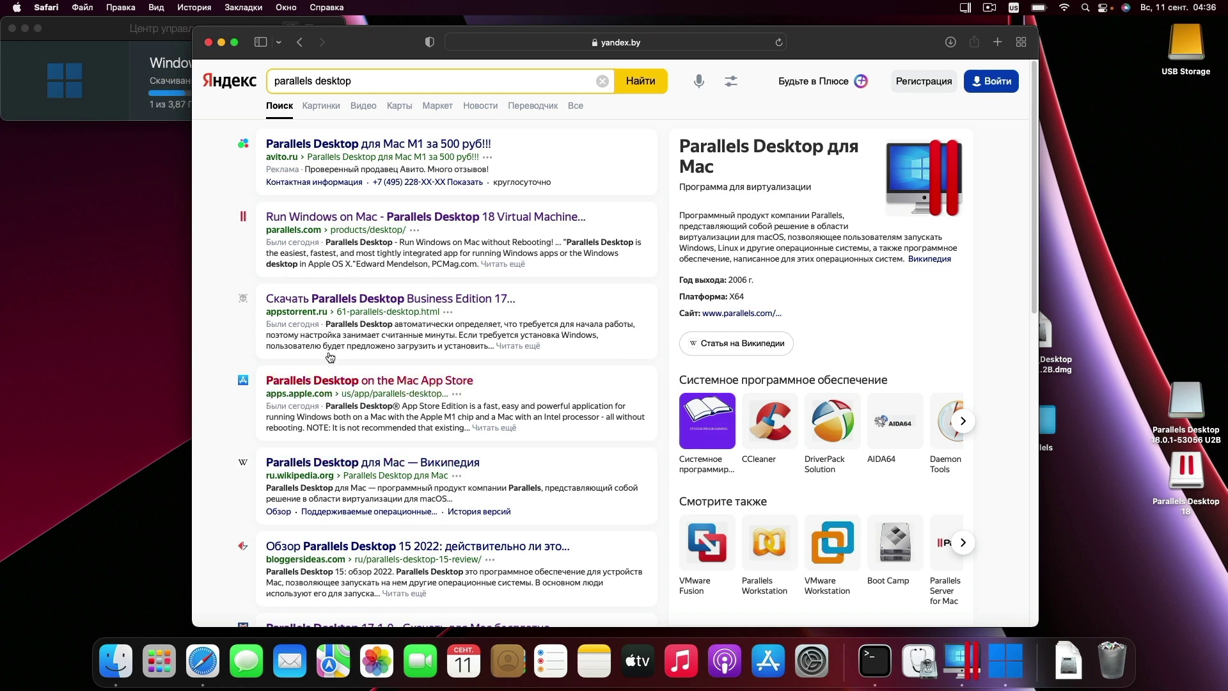
{"action": "left_click", "coordinate": [333, 211]}
{"action": "left_click", "coordinate": [748, 44]}
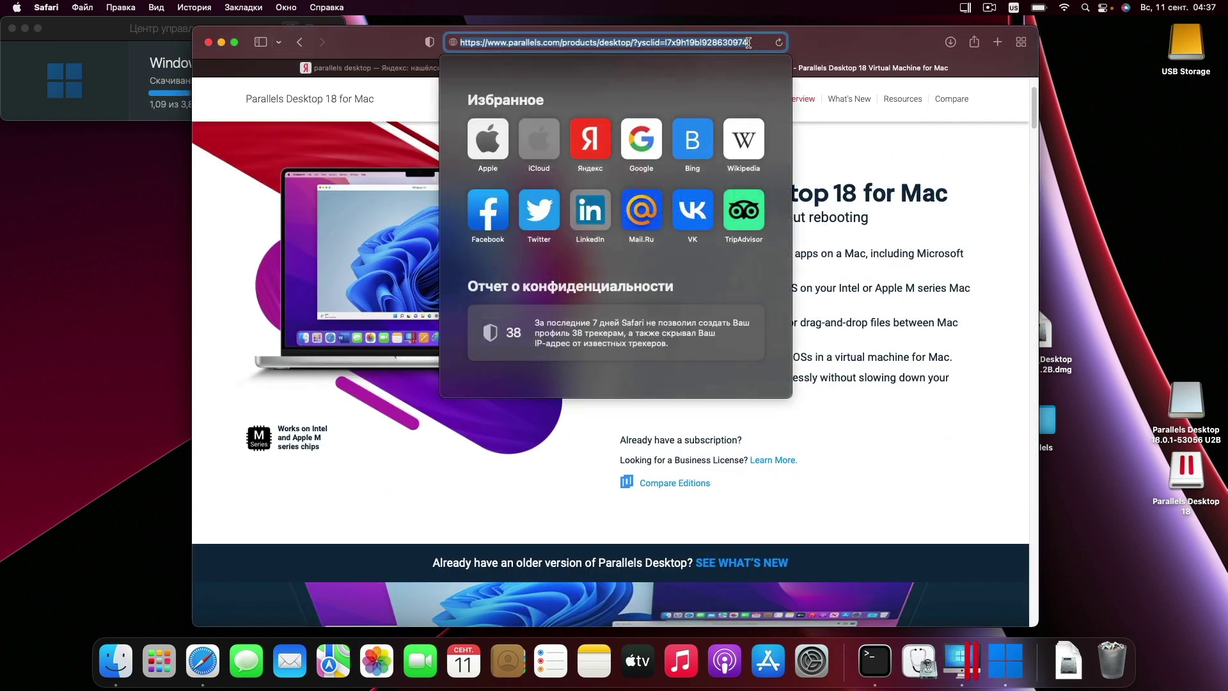
{"action": "key", "text": "Return"}
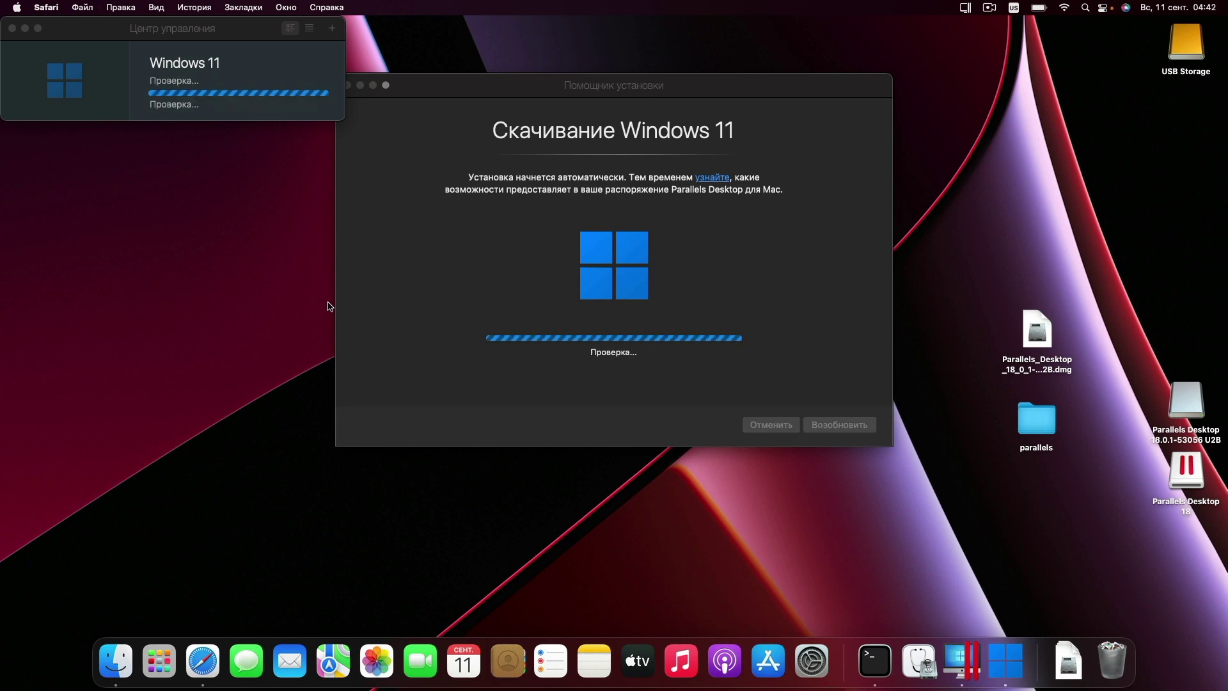
- Let Windows 11 finish installing and switch the VM to full screen
{"action": "left_click", "coordinate": [674, 250]}
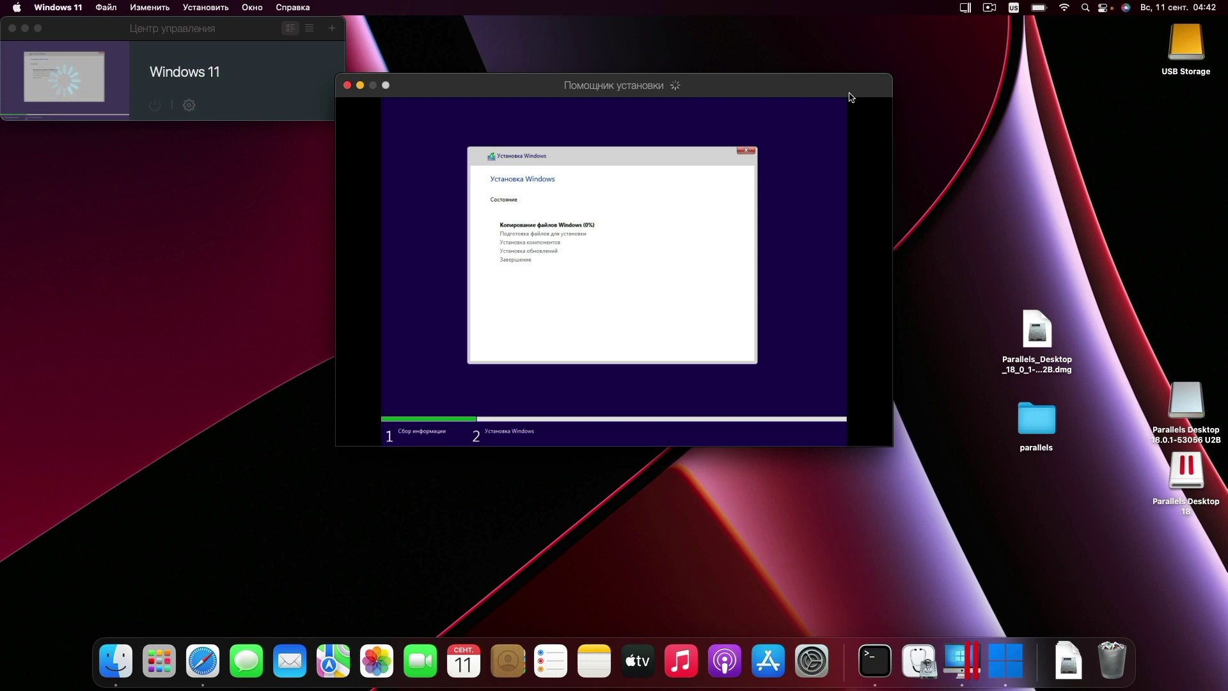
{"action": "left_click", "coordinate": [970, 481]}
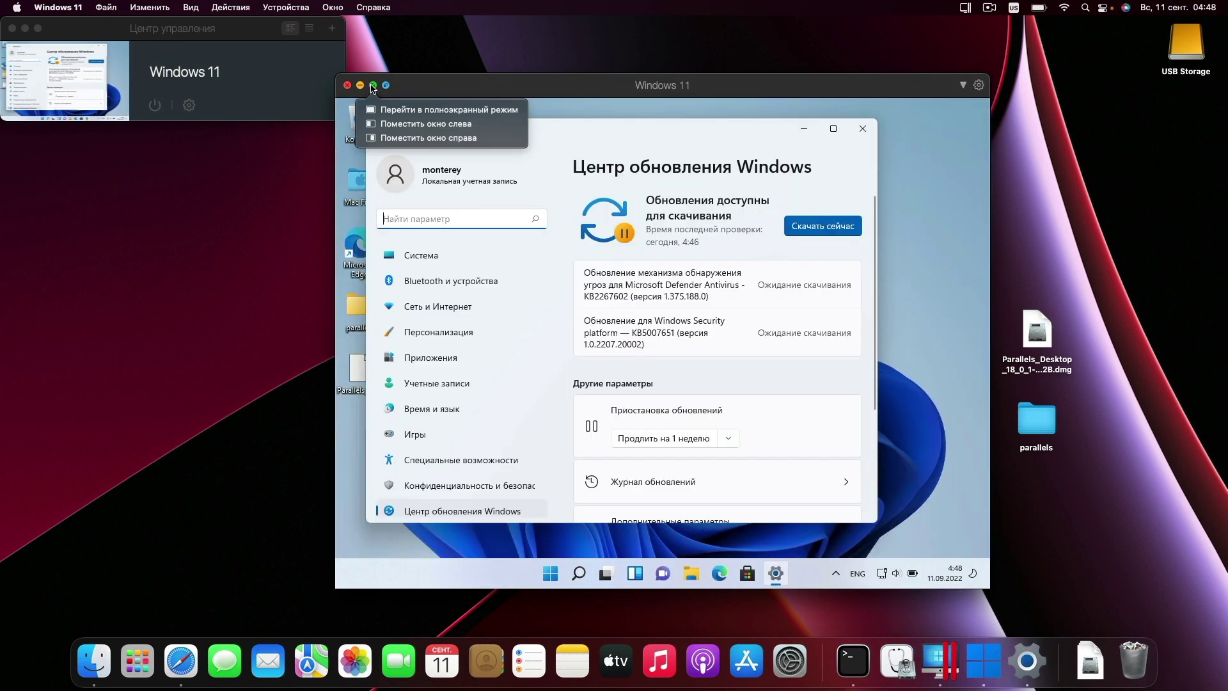
{"action": "left_click", "coordinate": [373, 87]}
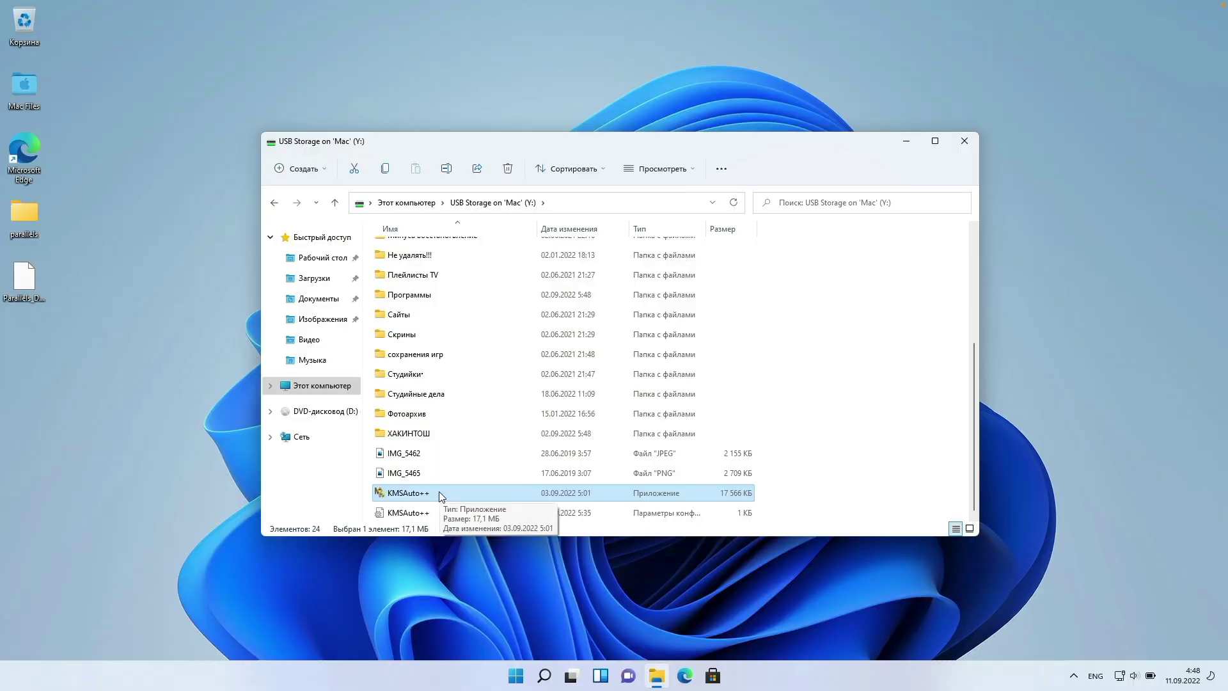
- Launch KMSAuto++ from the USB Storage drive inside Windows
{"action": "double_click", "coordinate": [439, 494]}
{"action": "scroll", "coordinate": [467, 345], "scroll_direction": "up", "scroll_amount": 4}
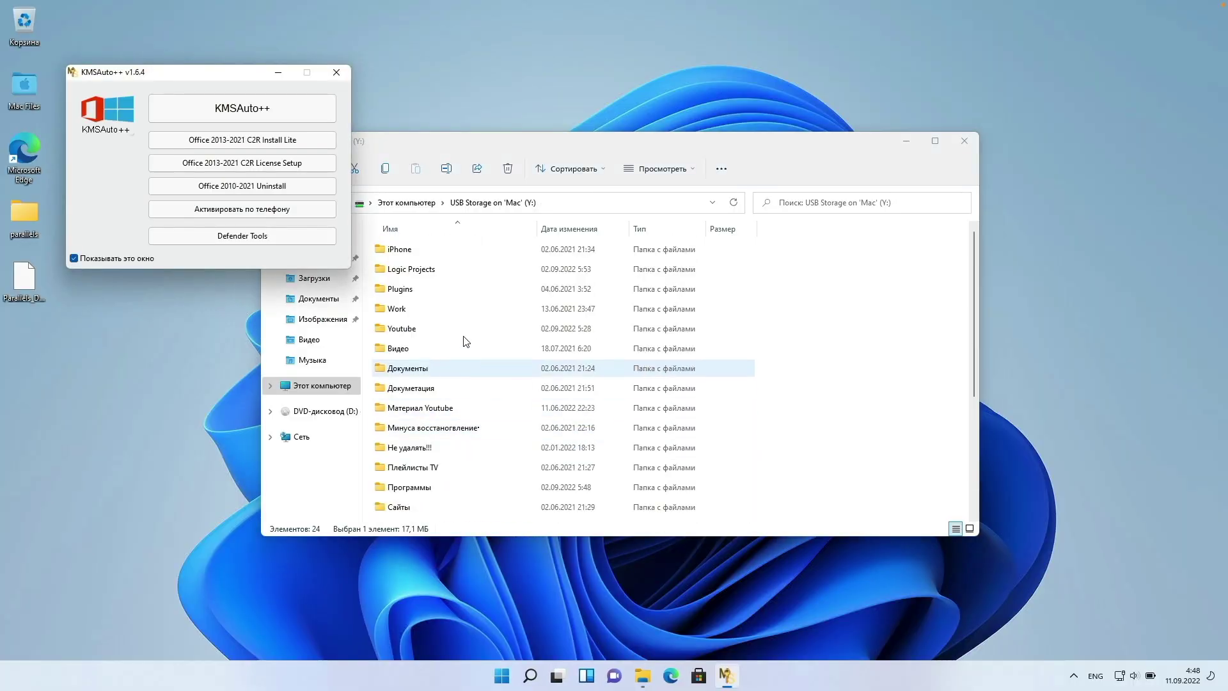
{"action": "left_click", "coordinate": [502, 675]}
- Under Settings > Accounts > Your info, sign in with a Microsoft account instead of local
{"action": "left_click", "coordinate": [767, 297]}
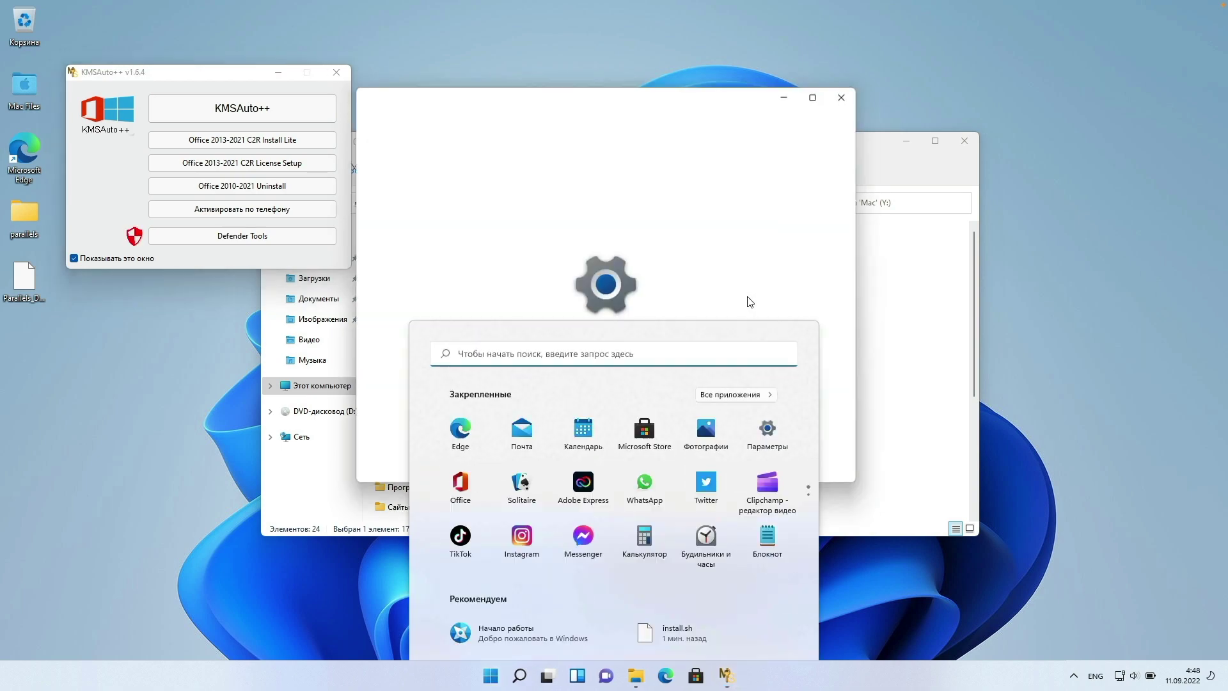
{"action": "left_click", "coordinate": [817, 94]}
{"action": "left_click", "coordinate": [126, 272]}
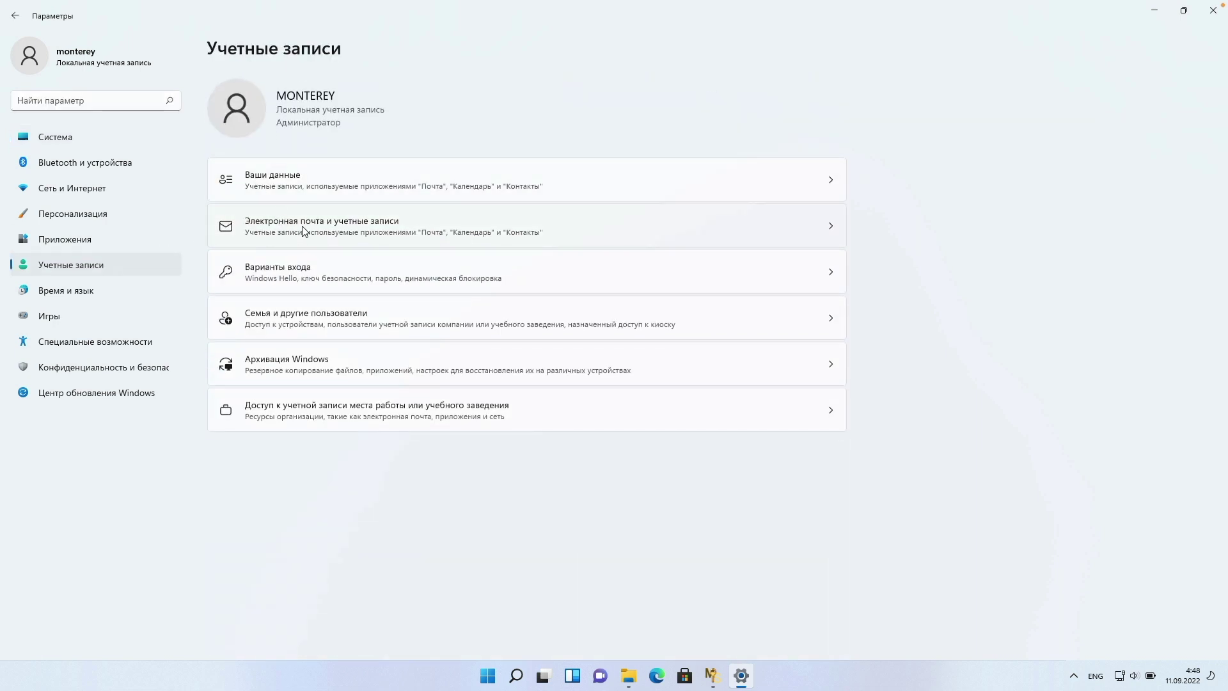
{"action": "left_click", "coordinate": [310, 181]}
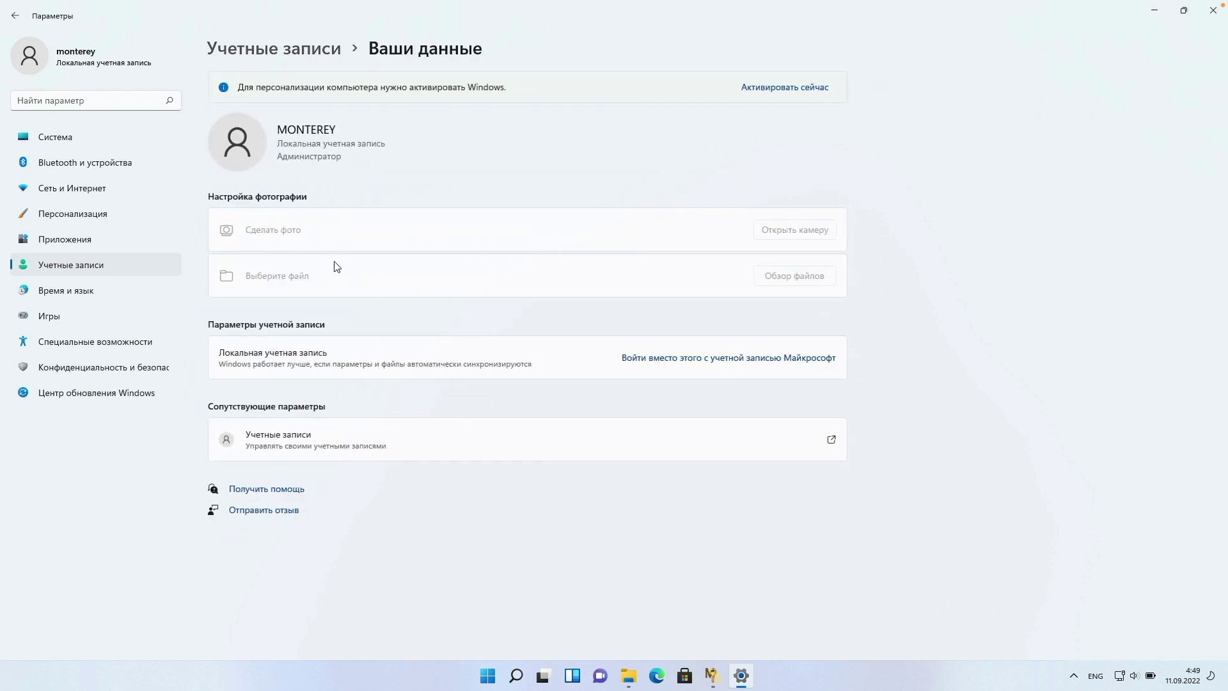
{"action": "left_click", "coordinate": [664, 359]}
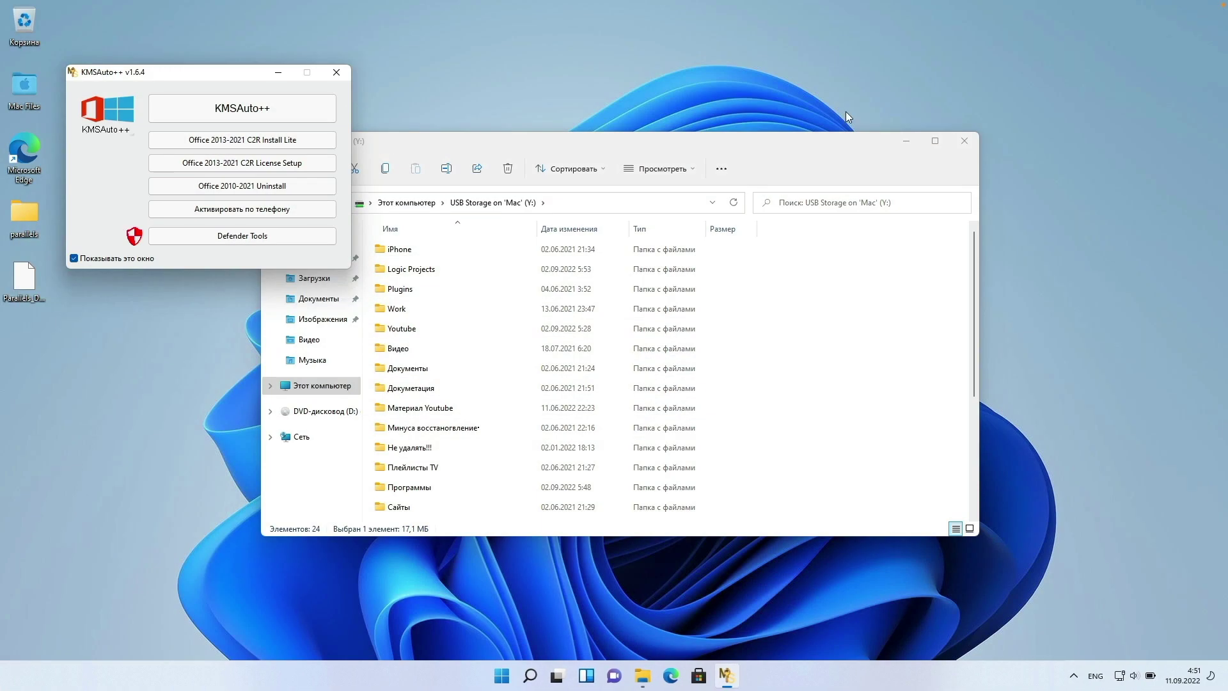
{"action": "left_click", "coordinate": [205, 104]}
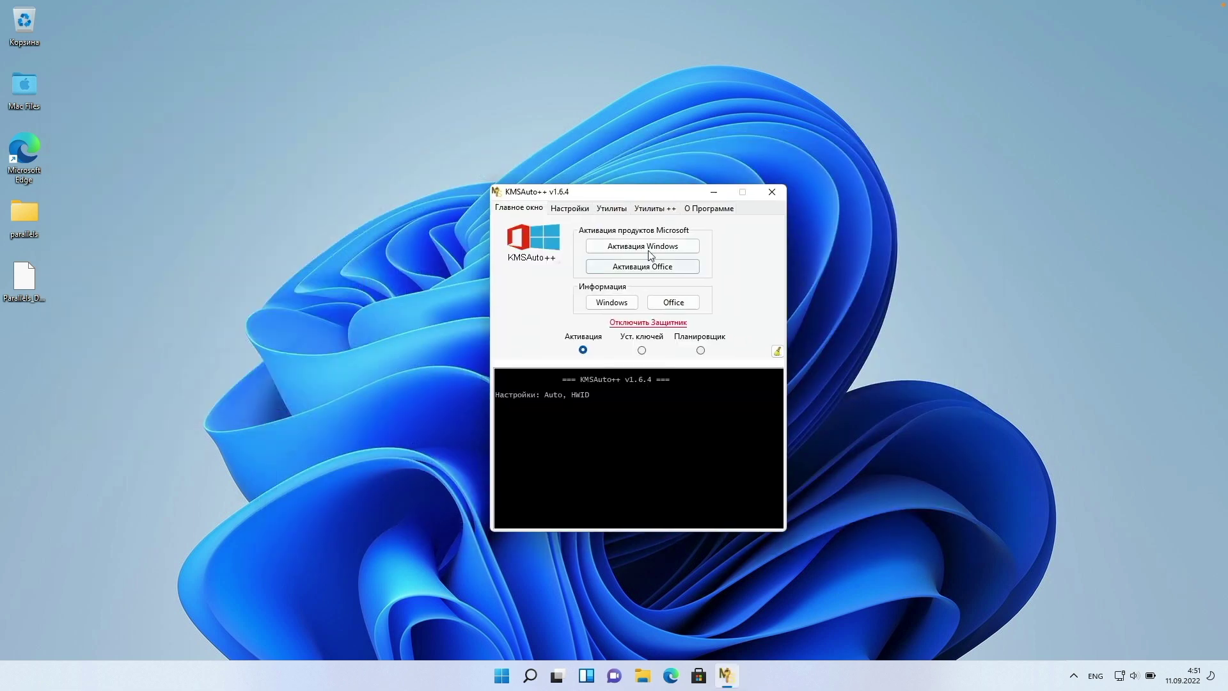
- Activate Windows Pro permanently via HWID in KMSAuto++ and close the tool
{"action": "left_click", "coordinate": [648, 247]}
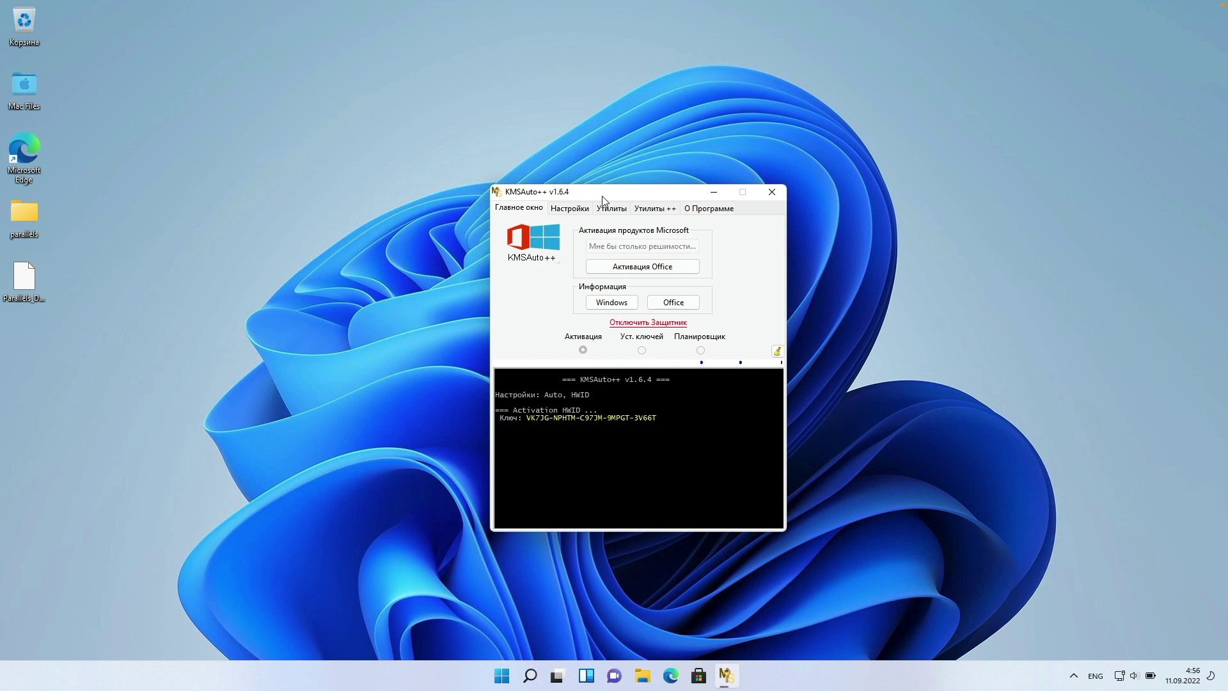
{"action": "left_click", "coordinate": [772, 192]}
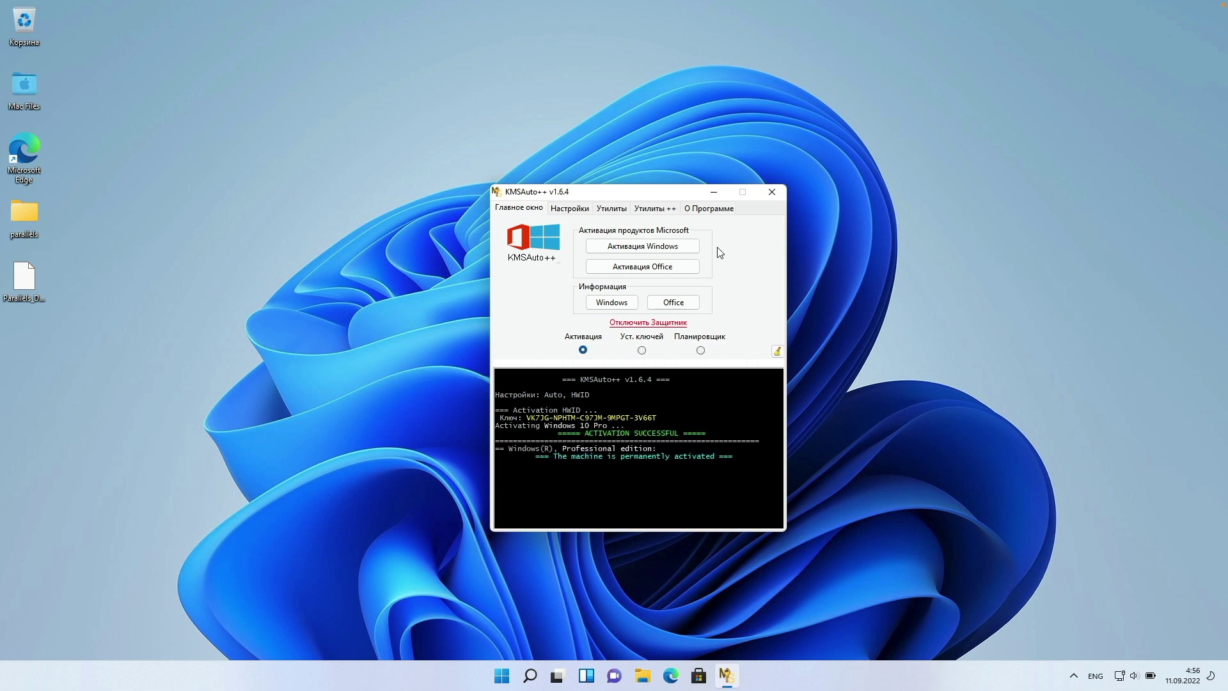
{"action": "key", "text": "super"}
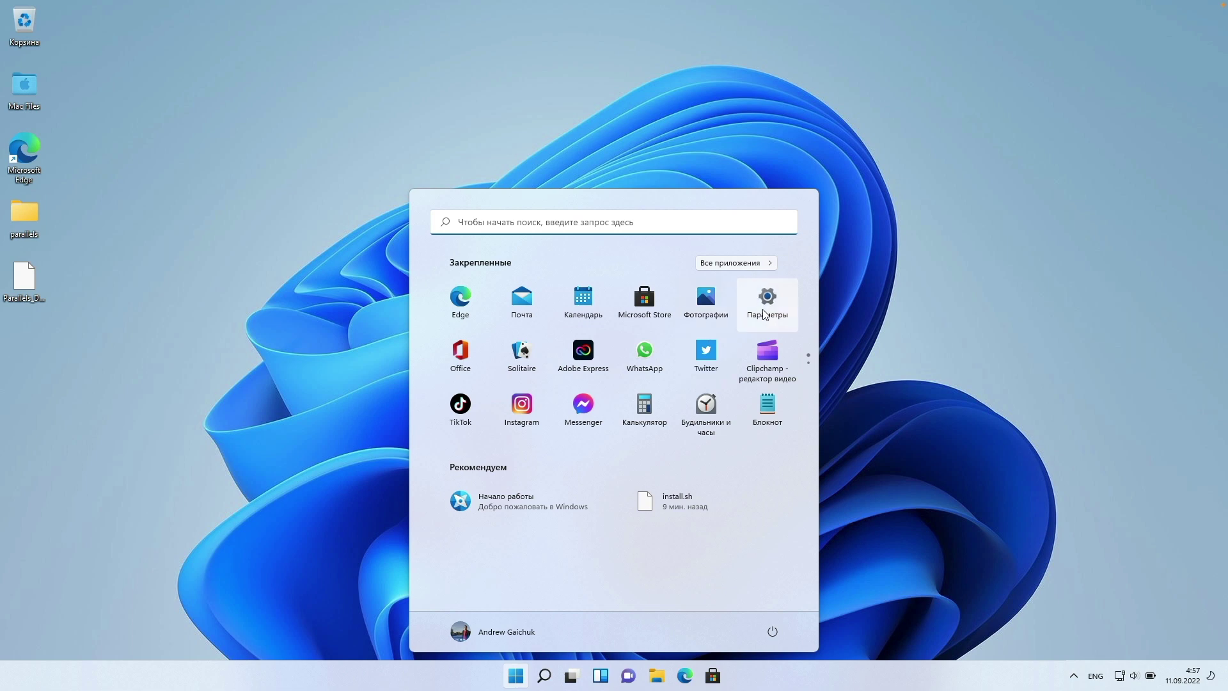
- Check activation status and turn on optional diagnostic data required for the Insider Program
{"action": "left_click", "coordinate": [765, 305]}
{"action": "left_click", "coordinate": [384, 486]}
{"action": "left_click", "coordinate": [472, 168]}
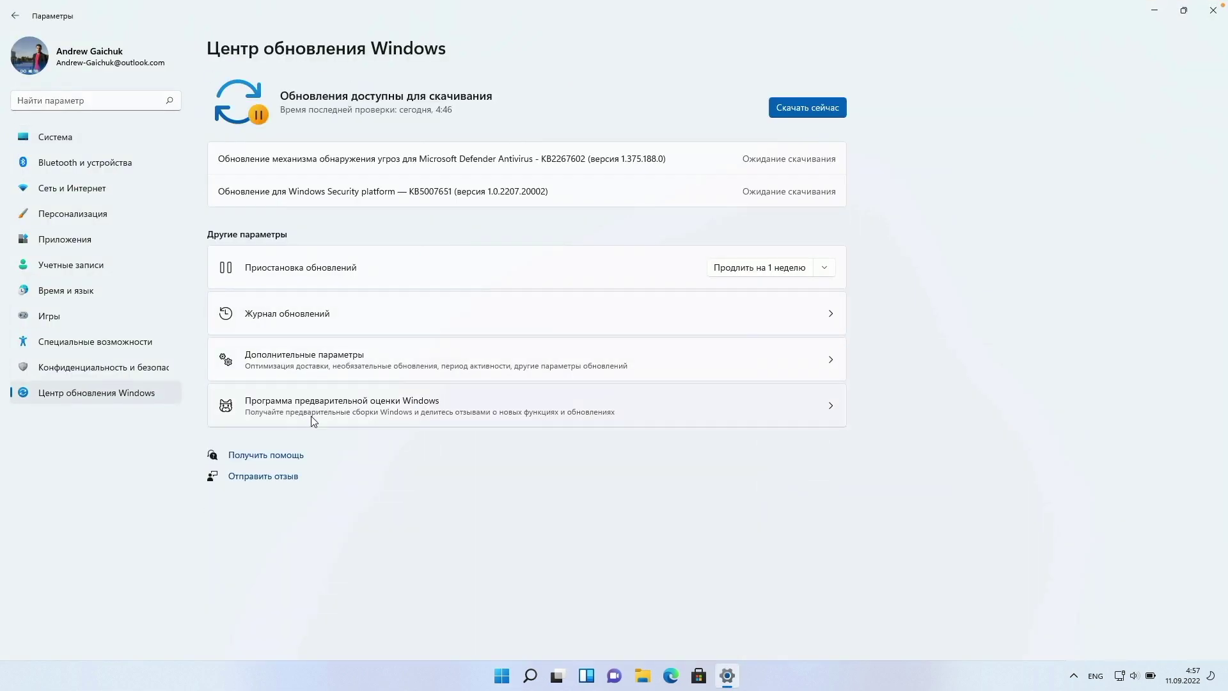
{"action": "left_click", "coordinate": [313, 415]}
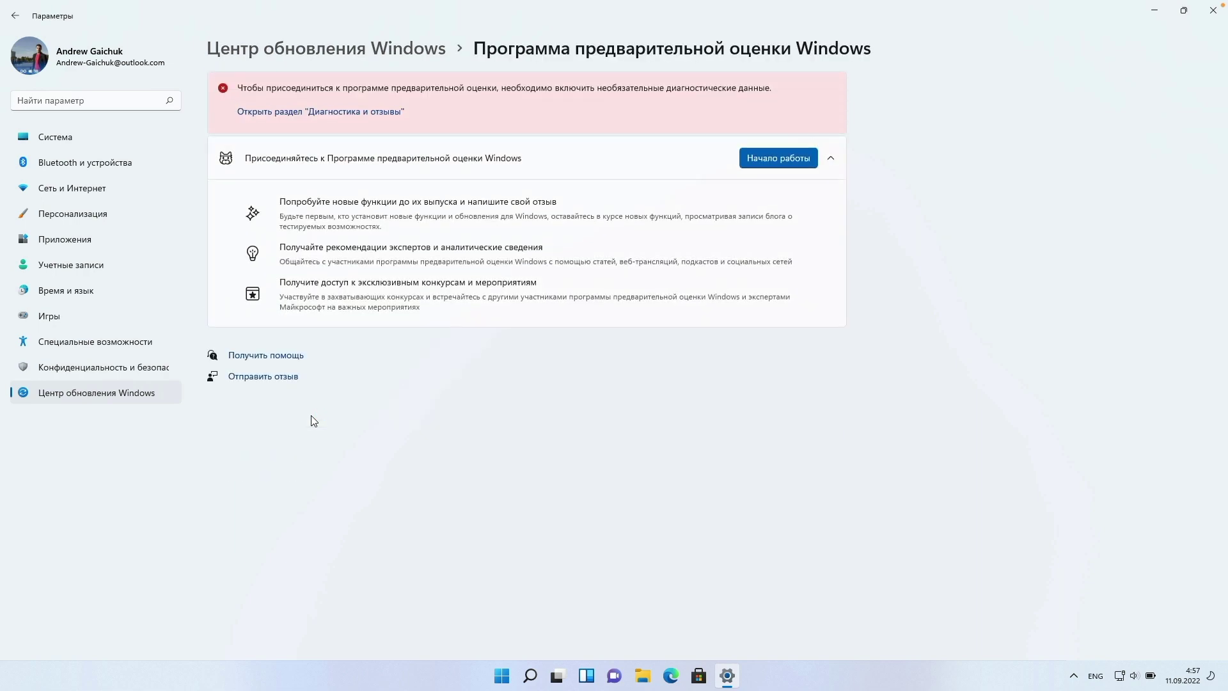
{"action": "left_click", "coordinate": [400, 112]}
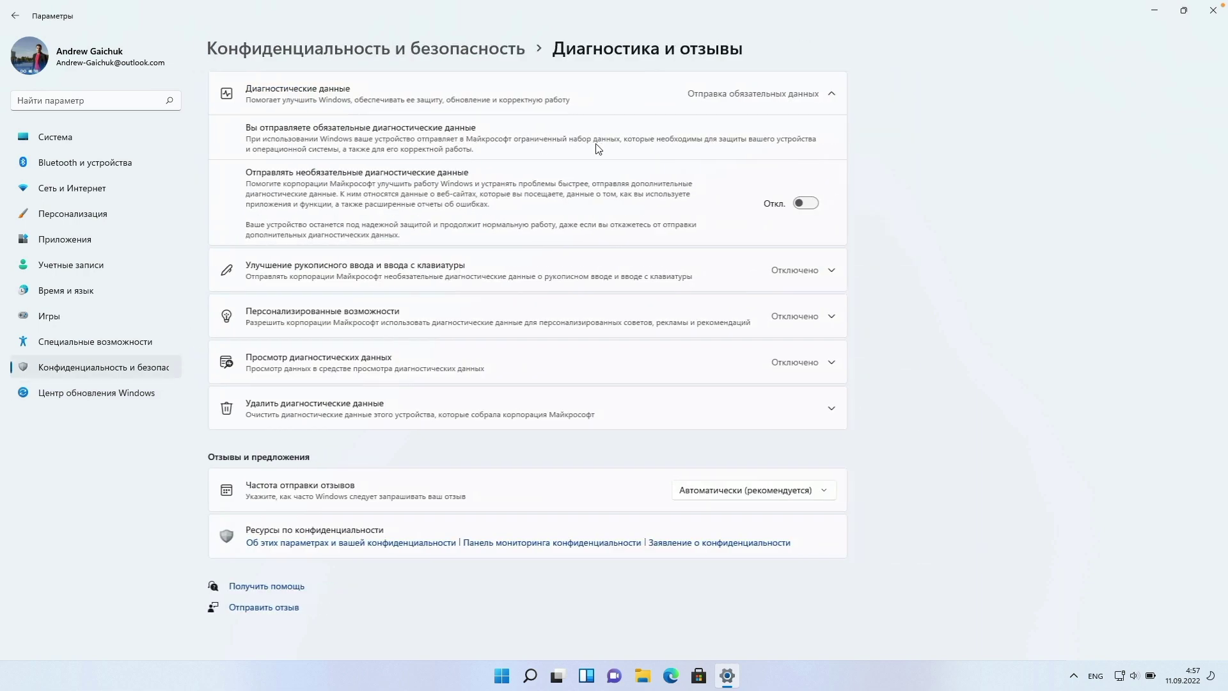
{"action": "left_click", "coordinate": [804, 200]}
{"action": "left_click", "coordinate": [16, 15]}
- Join the Windows Insider Program with the linked account on the Release Preview channel and restart
{"action": "left_click", "coordinate": [768, 102]}
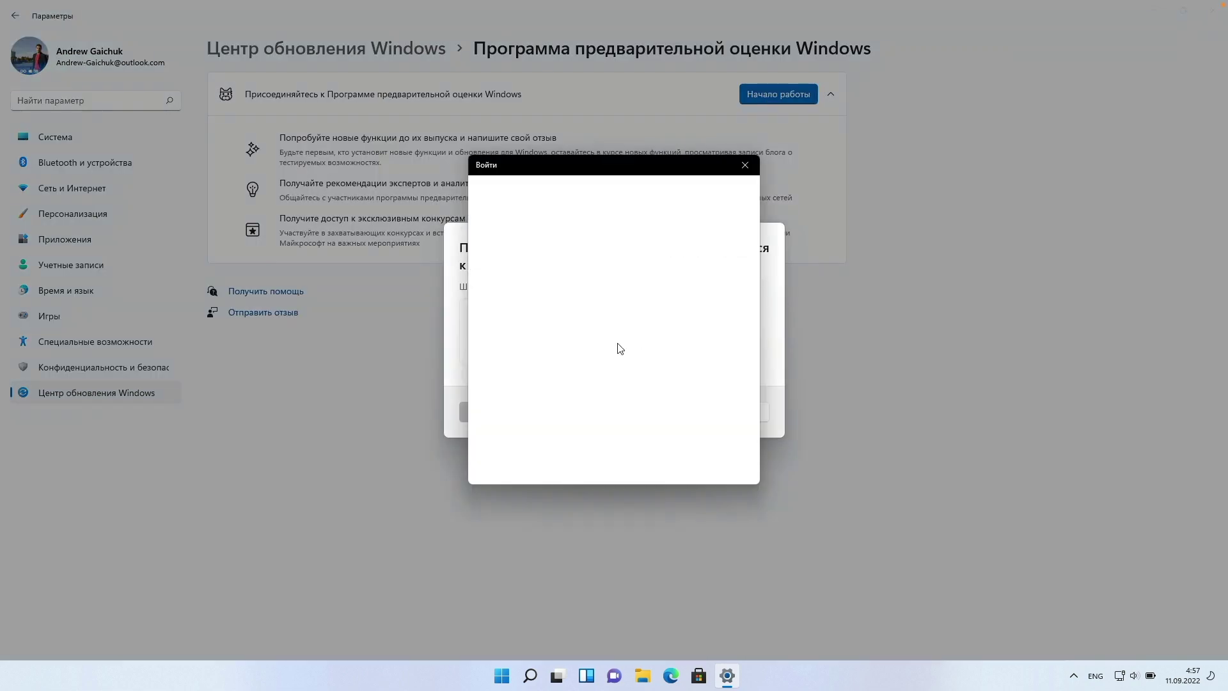
{"action": "left_click", "coordinate": [673, 333]}
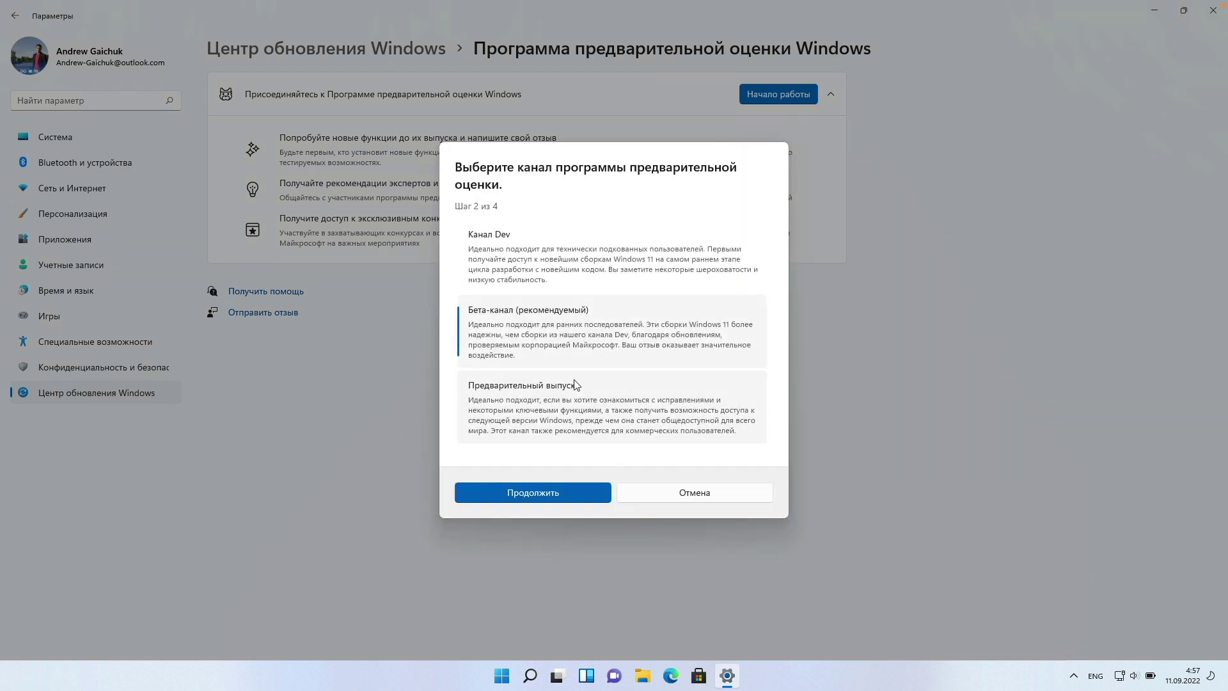
{"action": "left_click", "coordinate": [572, 403]}
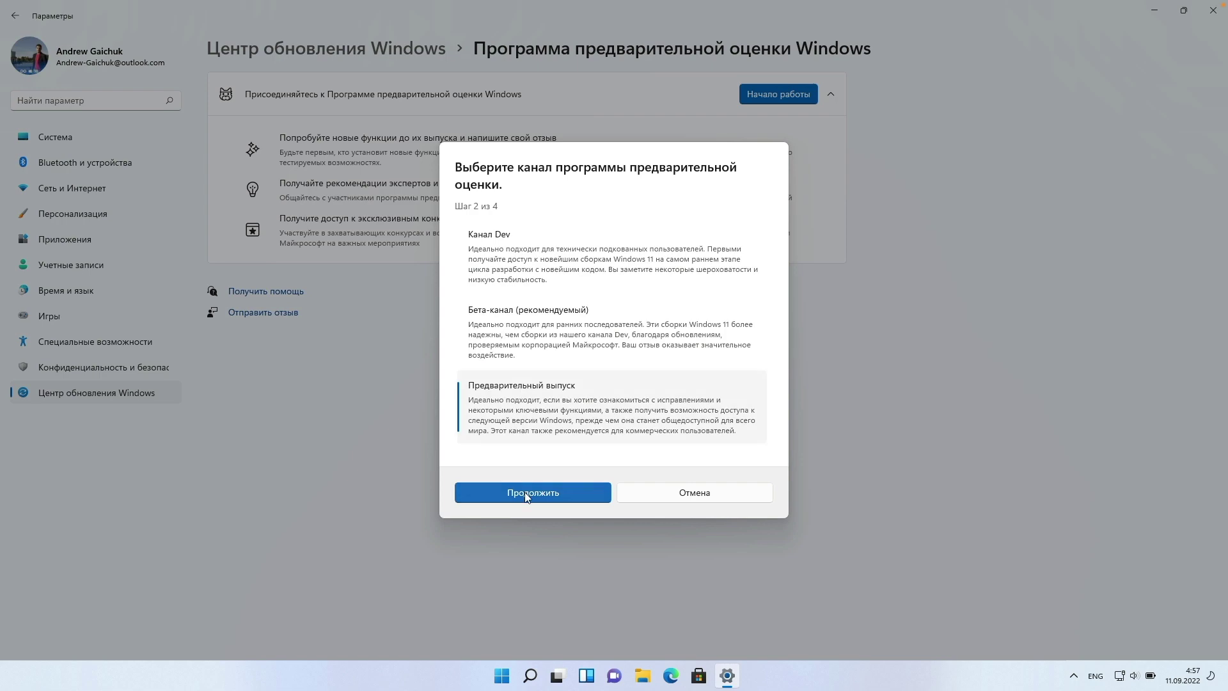
{"action": "left_click", "coordinate": [1213, 10]}
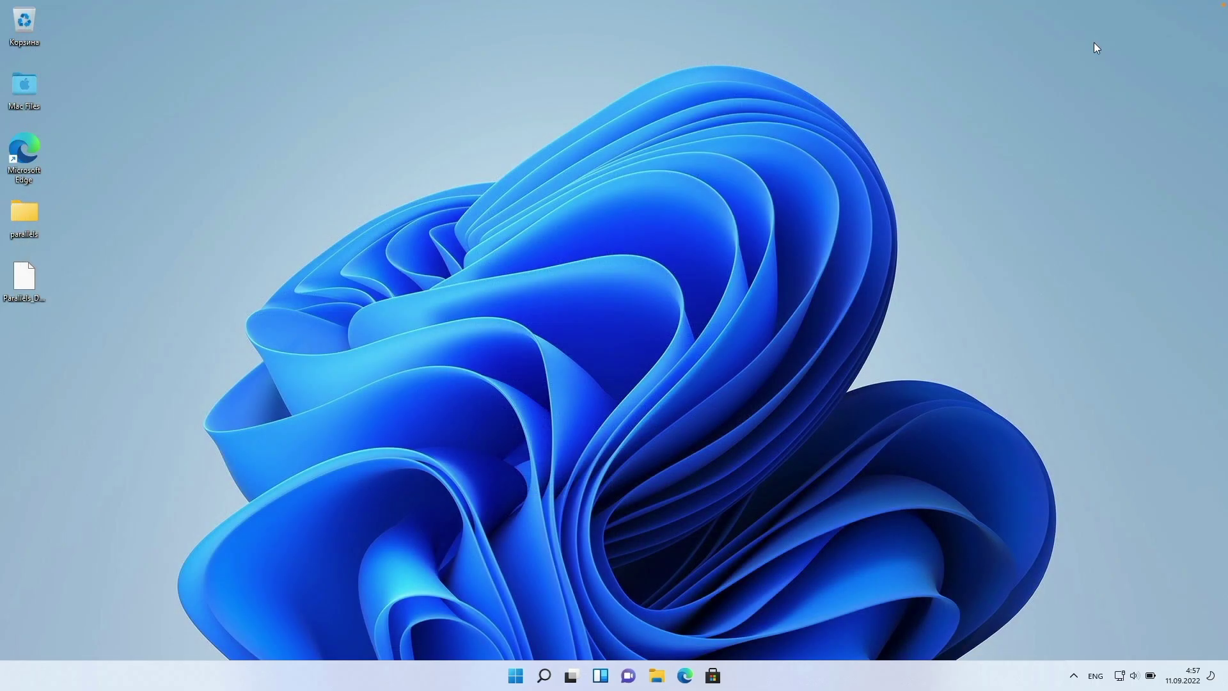
{"action": "left_click", "coordinate": [503, 673]}
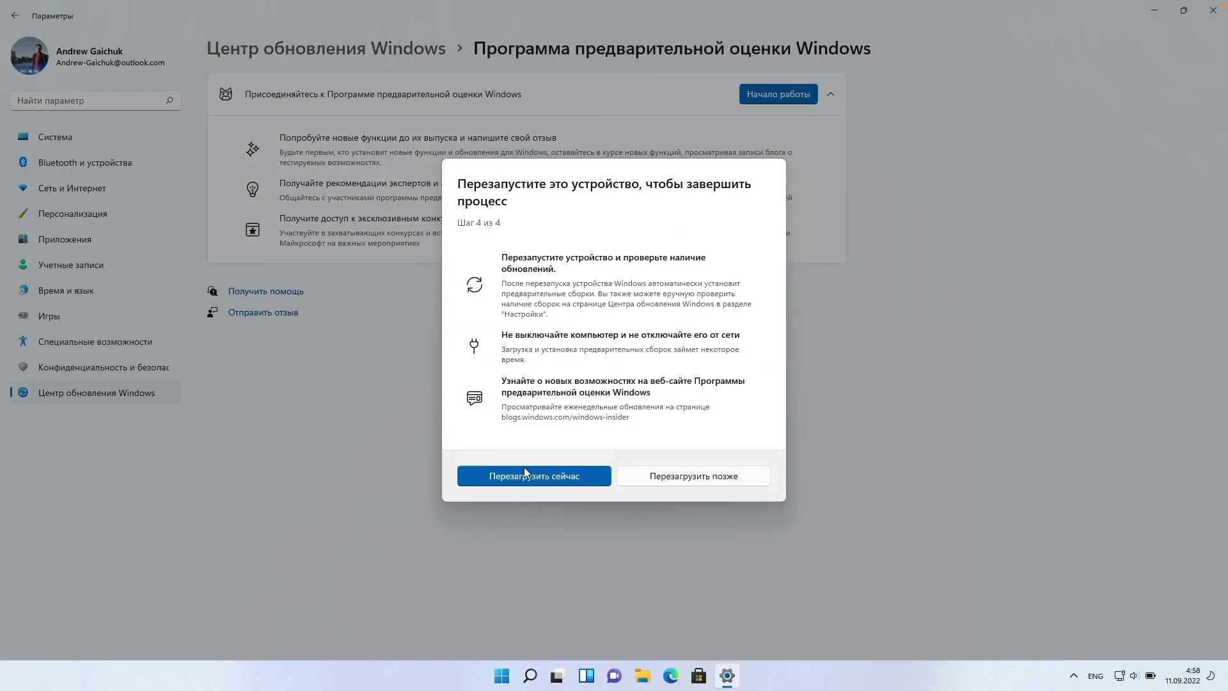
{"action": "left_click", "coordinate": [524, 473]}
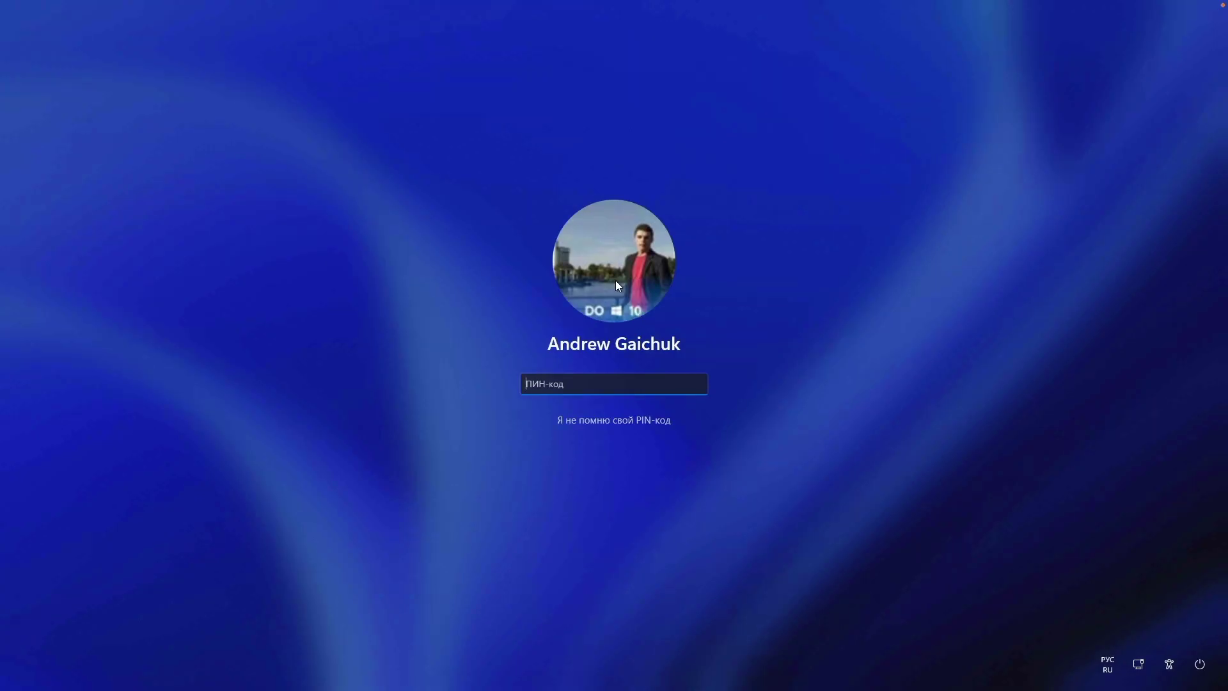
- Sign back into Windows with the account PIN and open Settings on the System page
{"action": "type", "text": "1"}
{"action": "type", "text": "2345"}
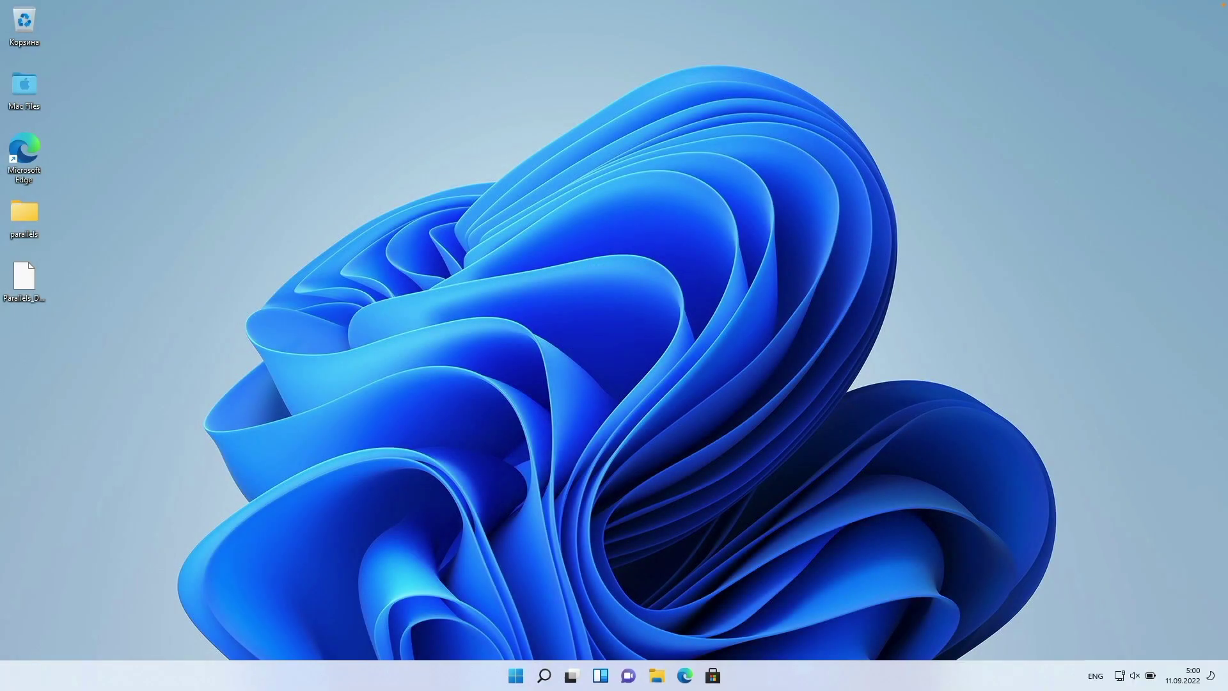
{"action": "key", "text": "super+i"}
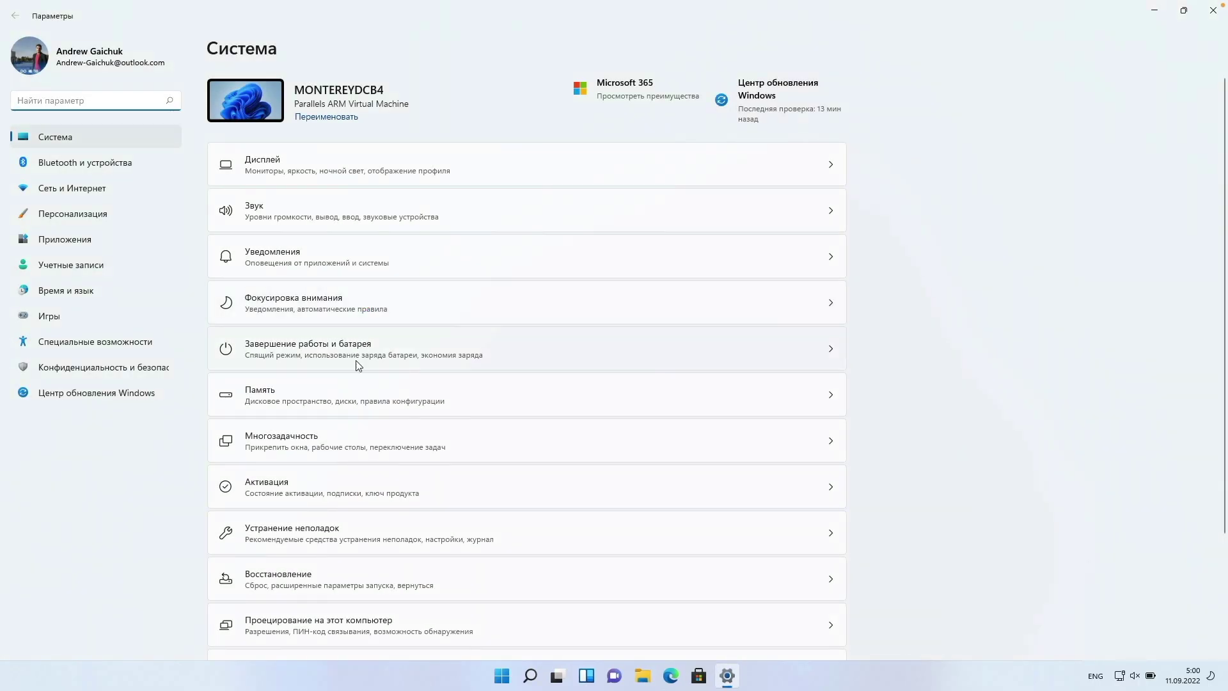
- Check on the Активация page that Windows 11 Pro is activated
{"action": "left_click", "coordinate": [318, 473]}
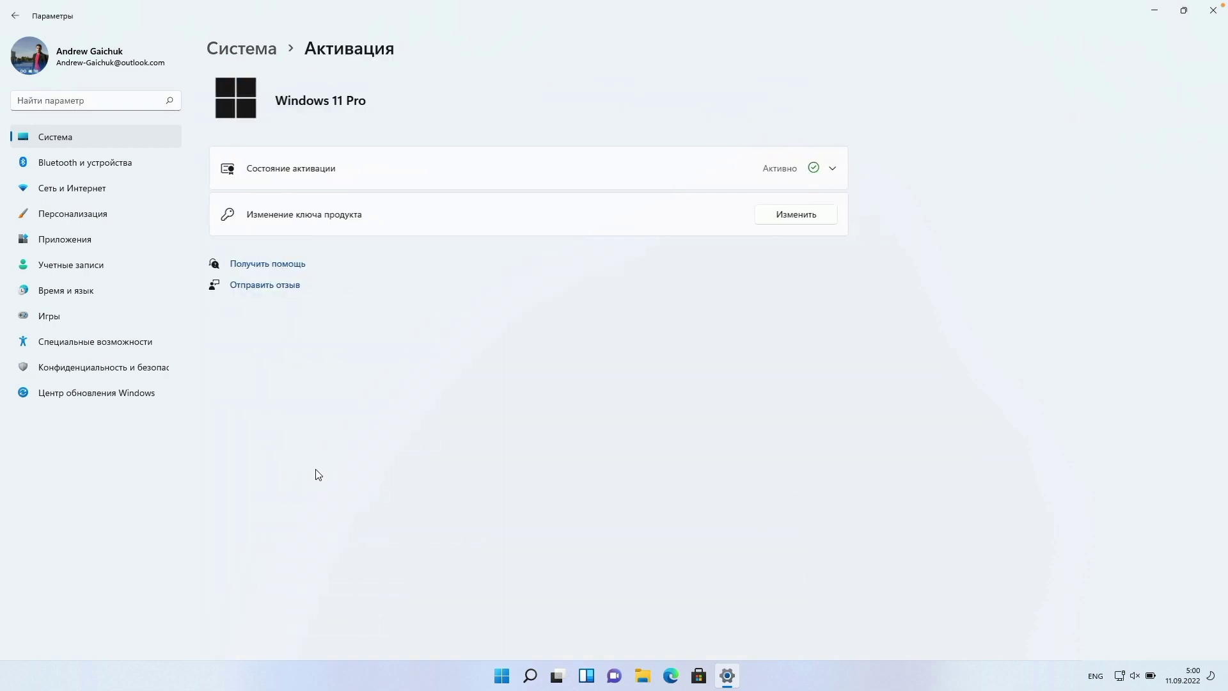
{"action": "left_click", "coordinate": [523, 163]}
{"action": "left_click", "coordinate": [15, 16]}
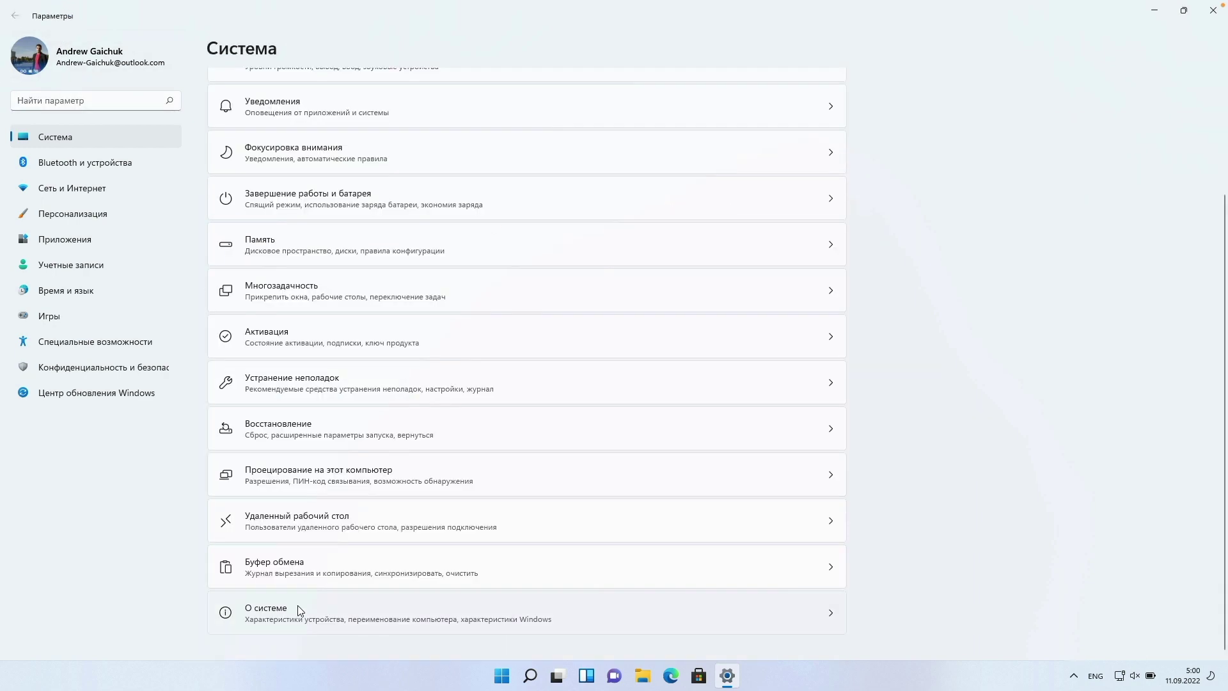
- Read the OS build on the О системе page, then go to Windows Update
{"action": "left_click", "coordinate": [296, 608]}
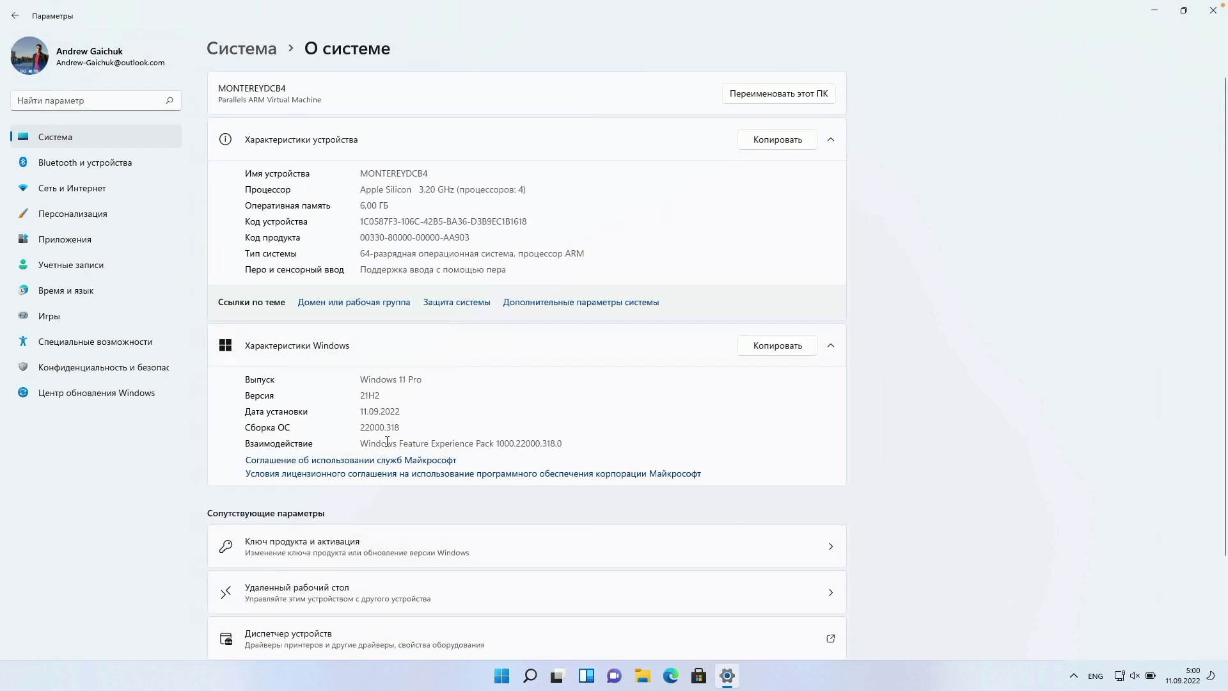
{"action": "left_click_drag", "start_coordinate": [376, 426], "coordinate": [401, 427]}
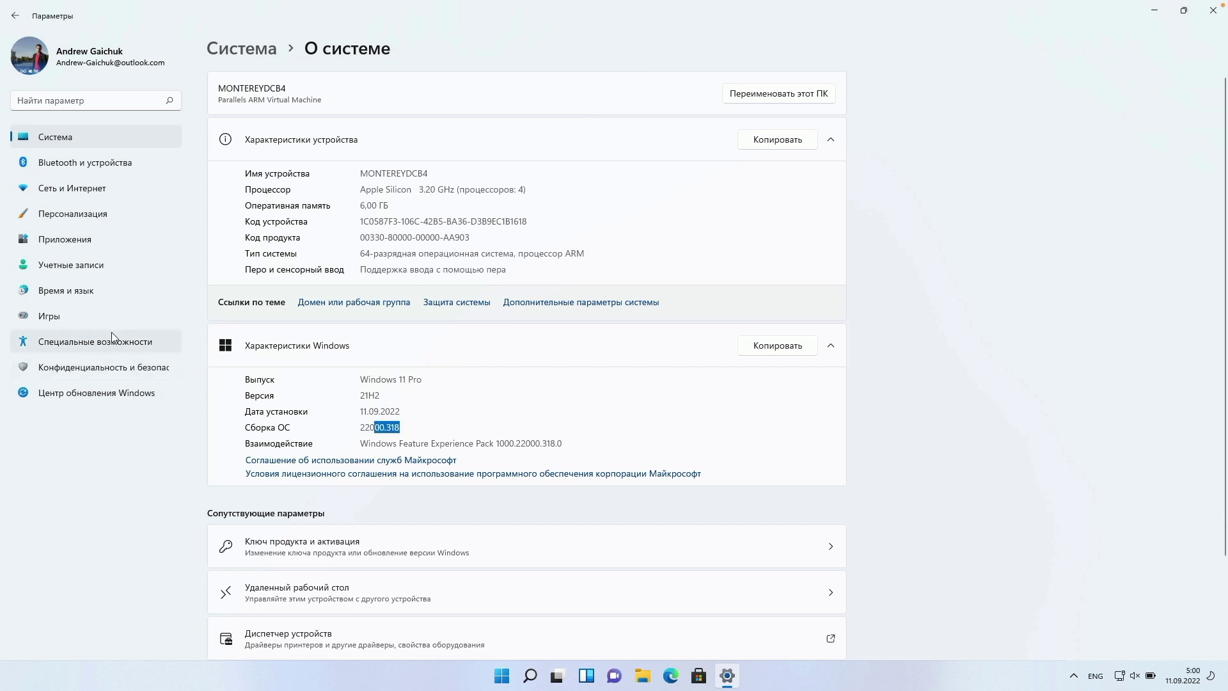
{"action": "left_click", "coordinate": [78, 390]}
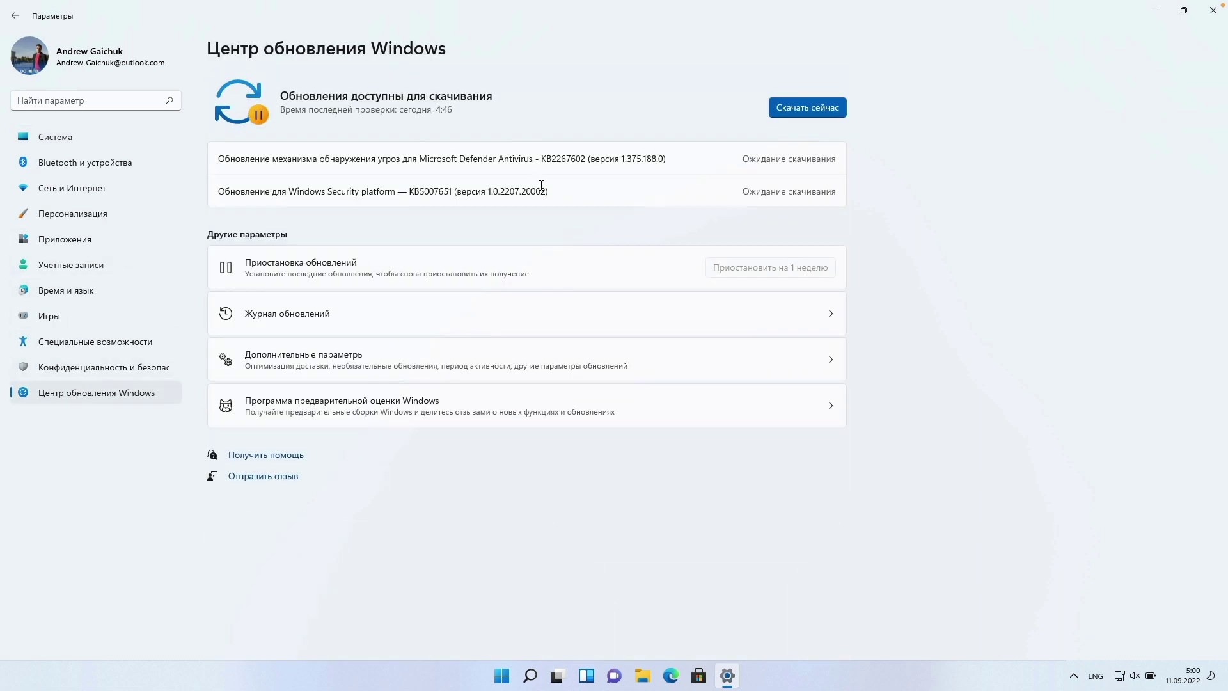
- Start downloading the pending updates and confirm the Insider channel is Release Preview
{"action": "left_click", "coordinate": [806, 107]}
{"action": "left_click", "coordinate": [358, 404]}
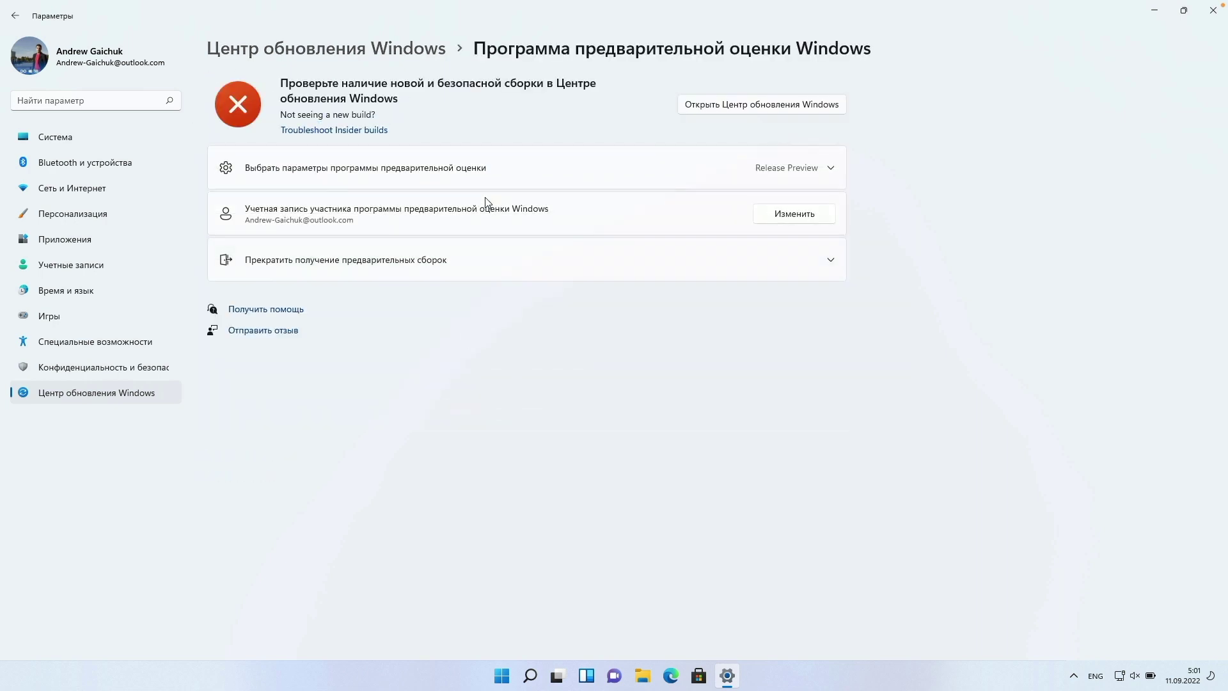
{"action": "left_click", "coordinate": [448, 165]}
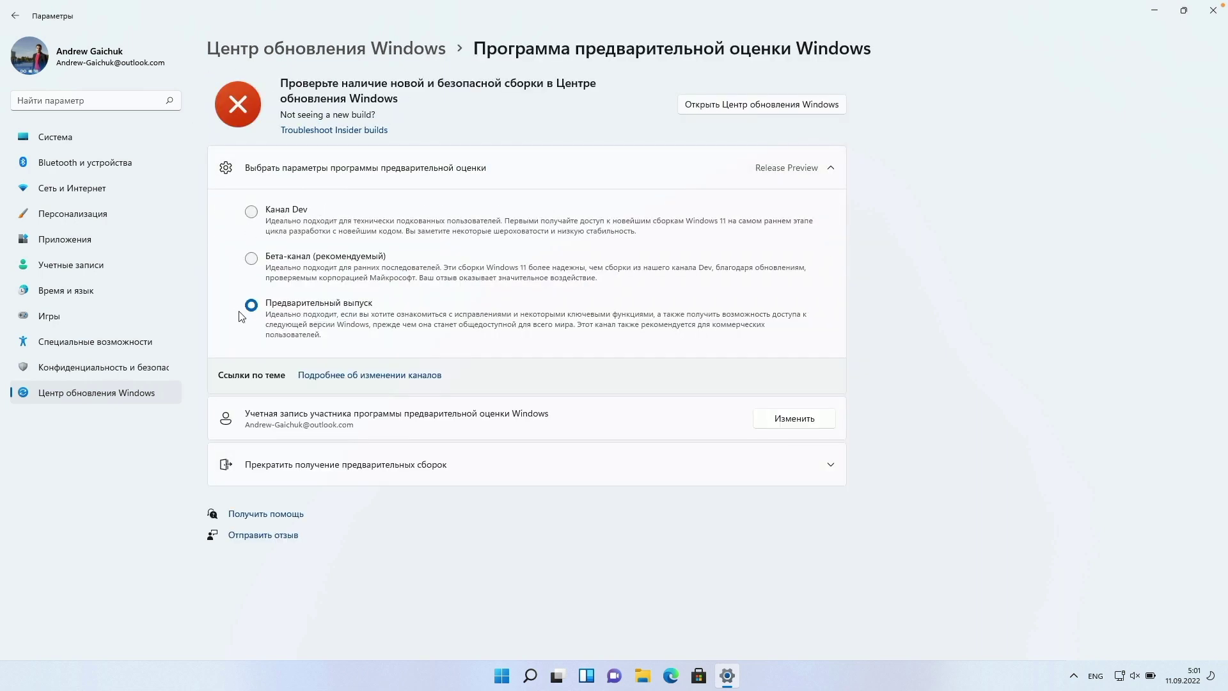
{"action": "left_click", "coordinate": [14, 16]}
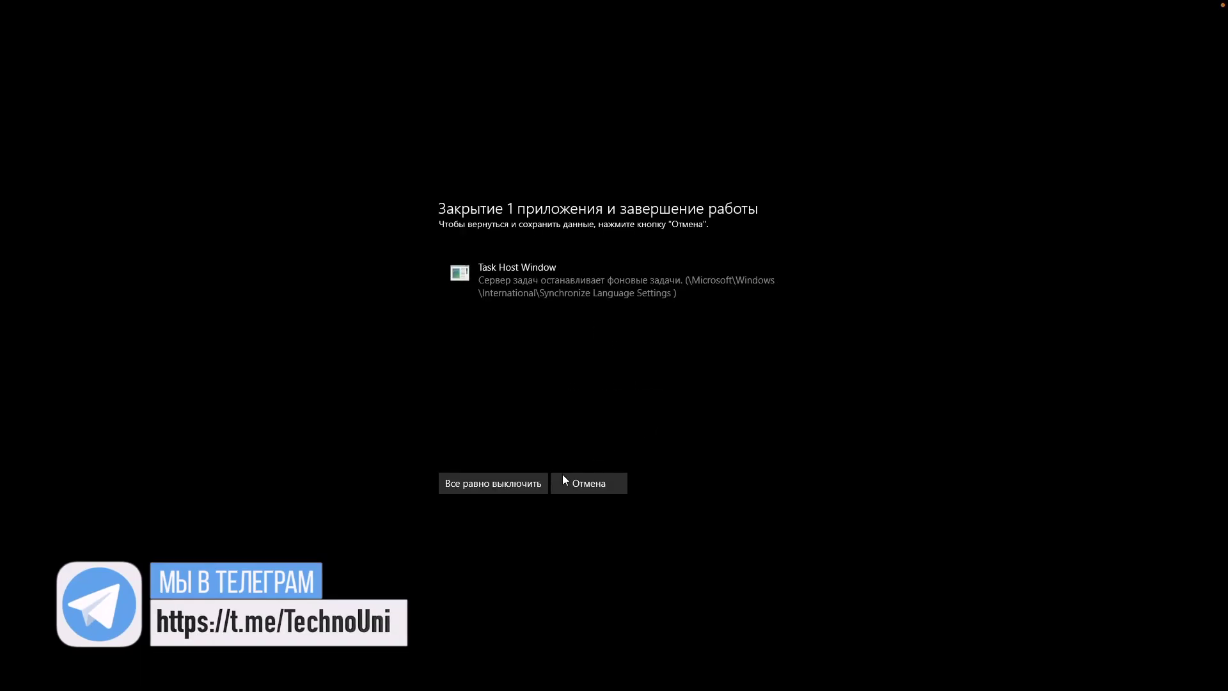
- Force the Windows shutdown, then review the VM's Параметры and ЦП и память settings
{"action": "left_click", "coordinate": [511, 484]}
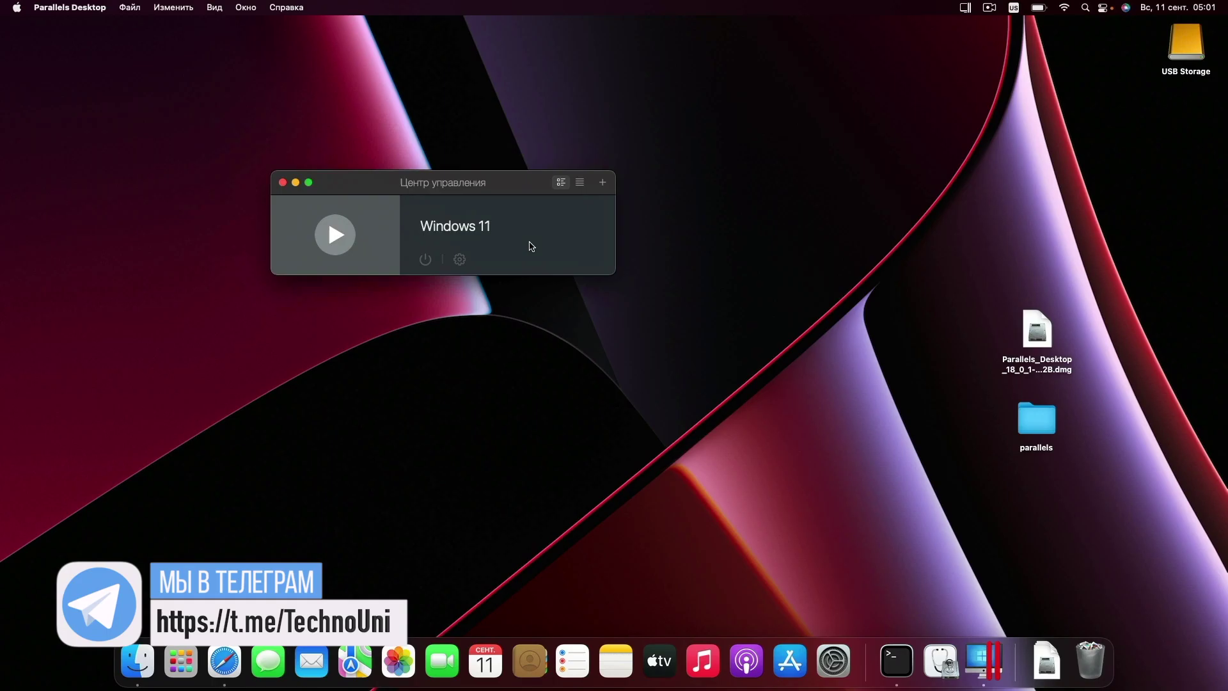
{"action": "left_click", "coordinate": [459, 258]}
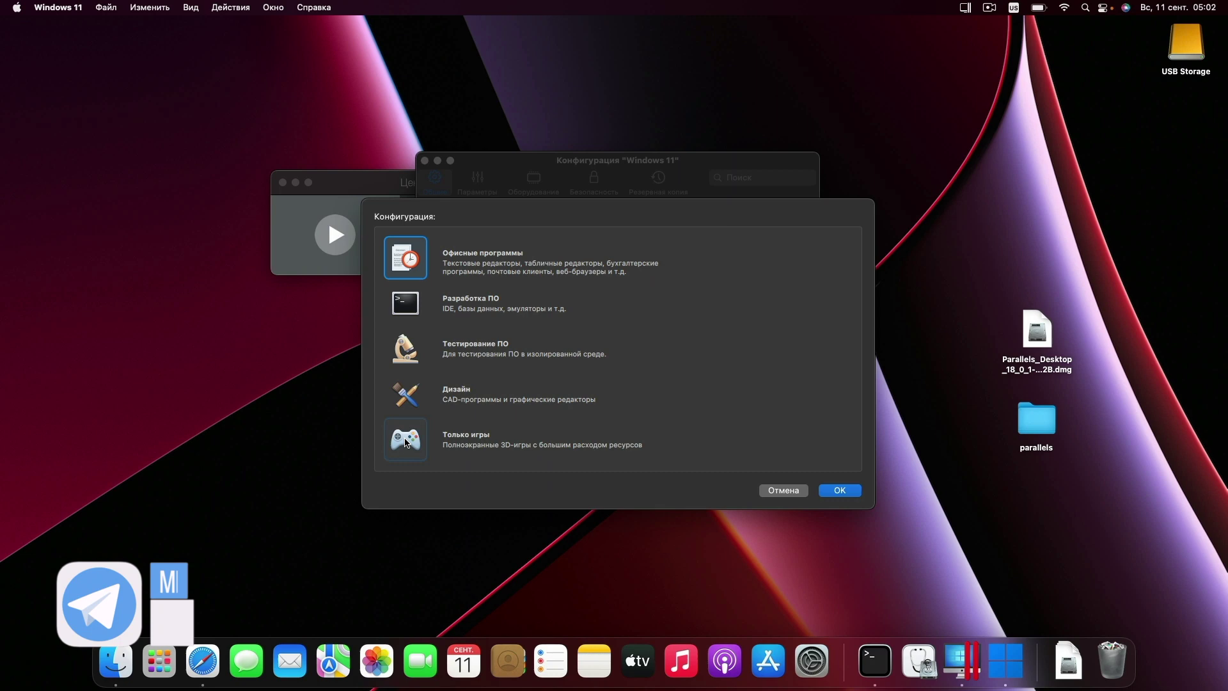
{"action": "double_click", "coordinate": [407, 443]}
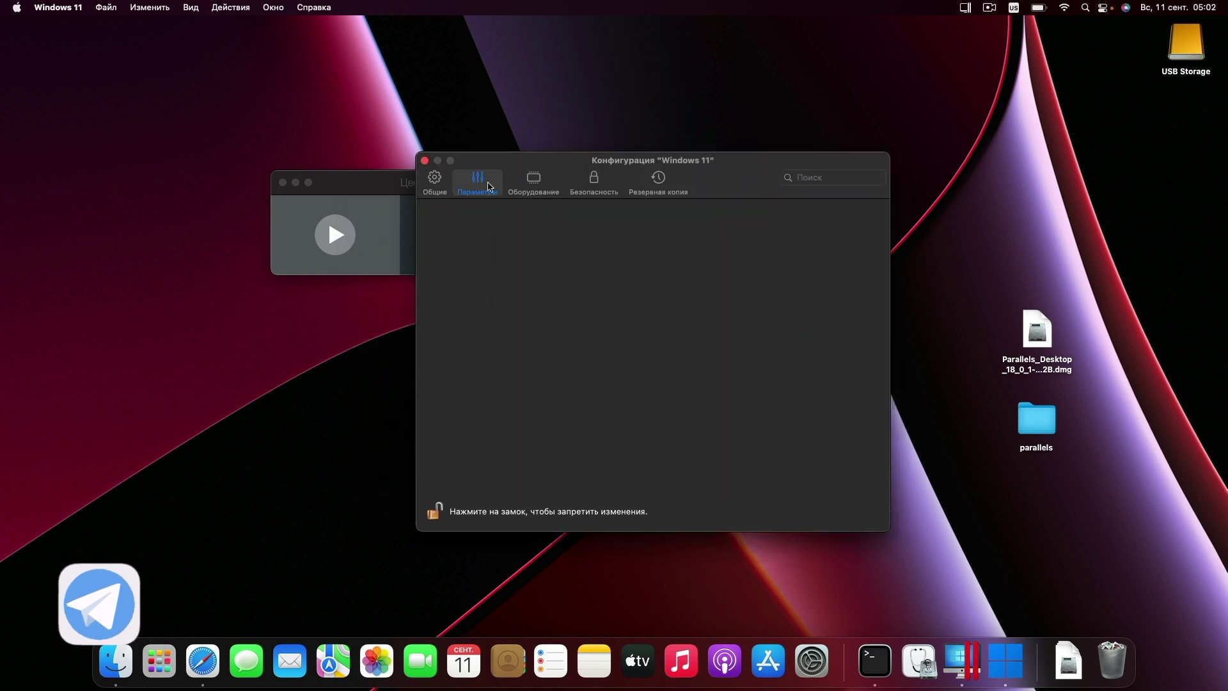
{"action": "left_click", "coordinate": [533, 181]}
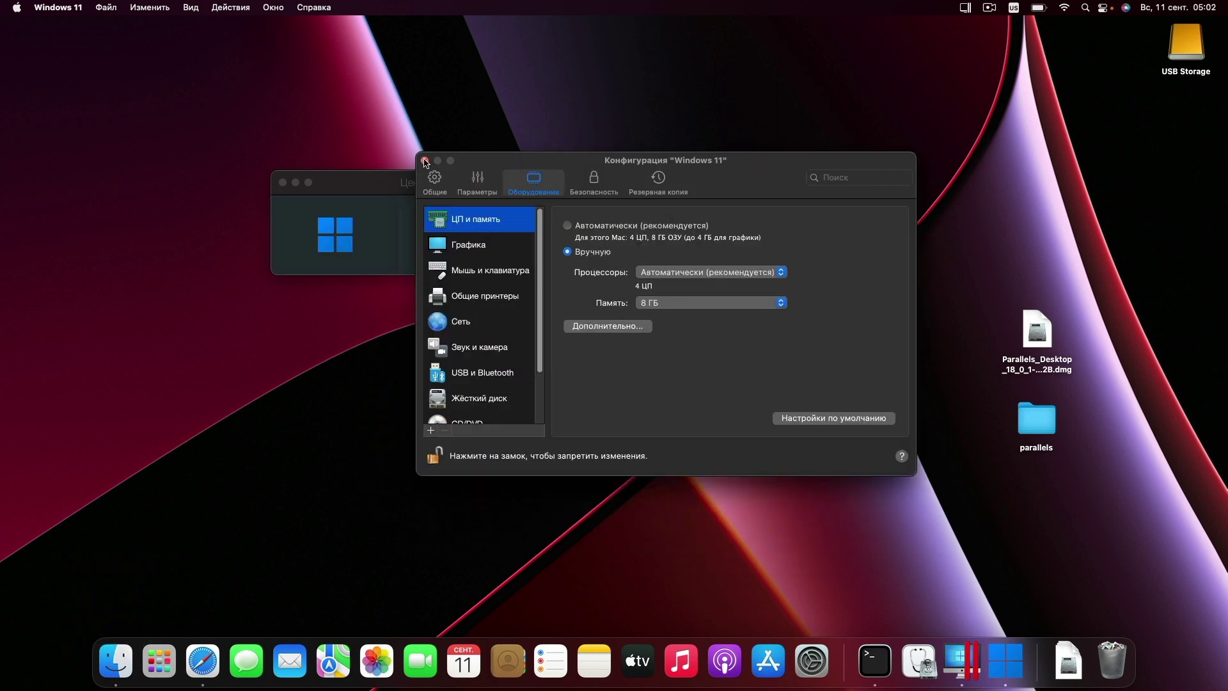
{"action": "left_click", "coordinate": [425, 160]}
- Close the Parallels Control Center window
{"action": "left_click_drag", "start_coordinate": [336, 151], "coordinate": [851, 358]}
{"action": "left_click", "coordinate": [695, 276]}
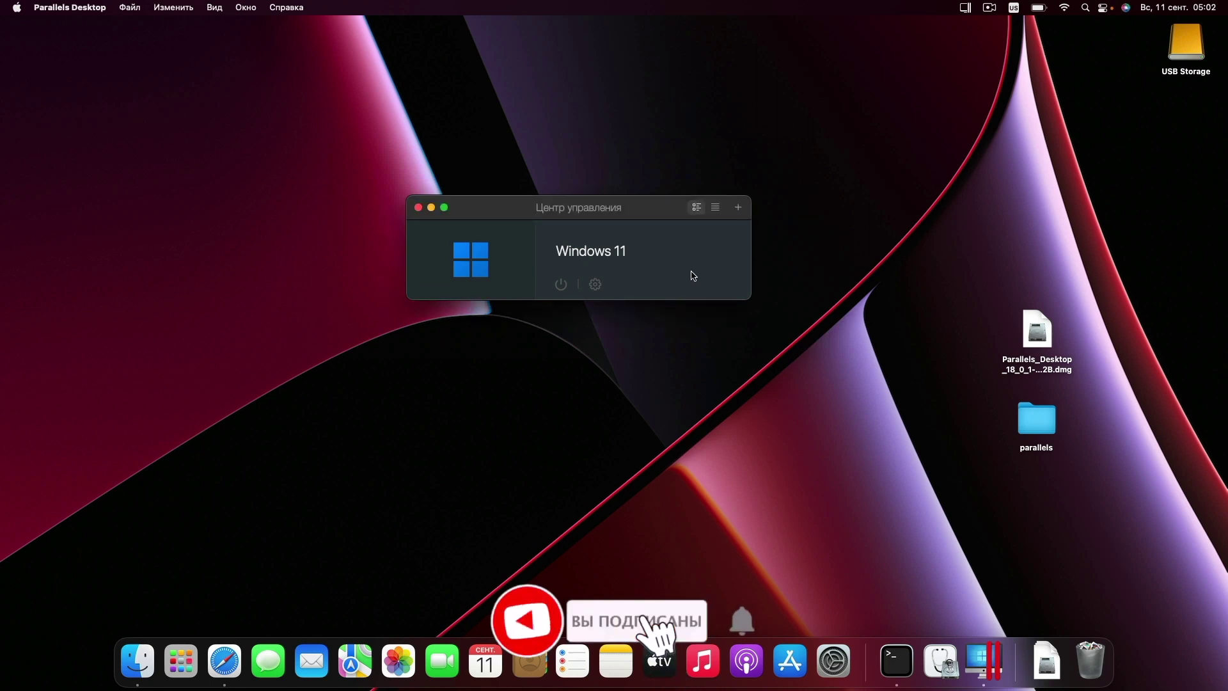
{"action": "left_click", "coordinate": [418, 208]}
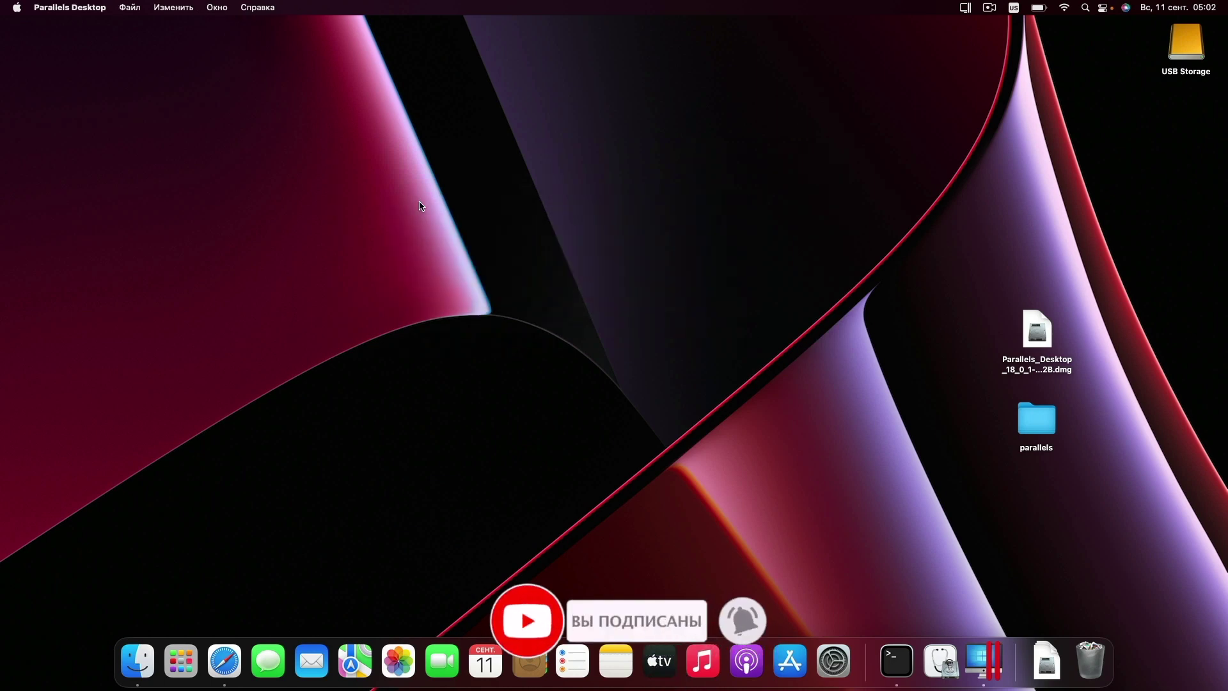